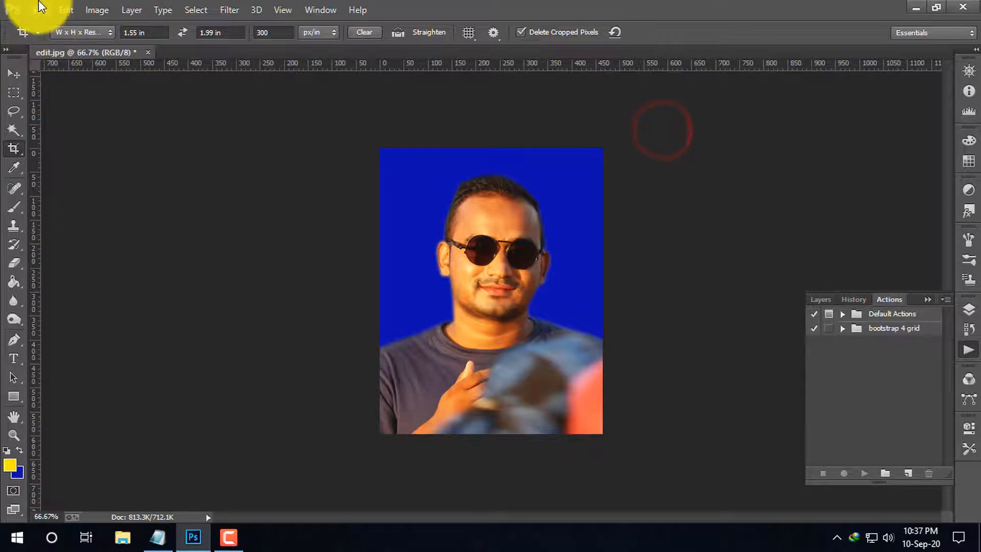
left_click(39, 10)
left_click(65, 24)
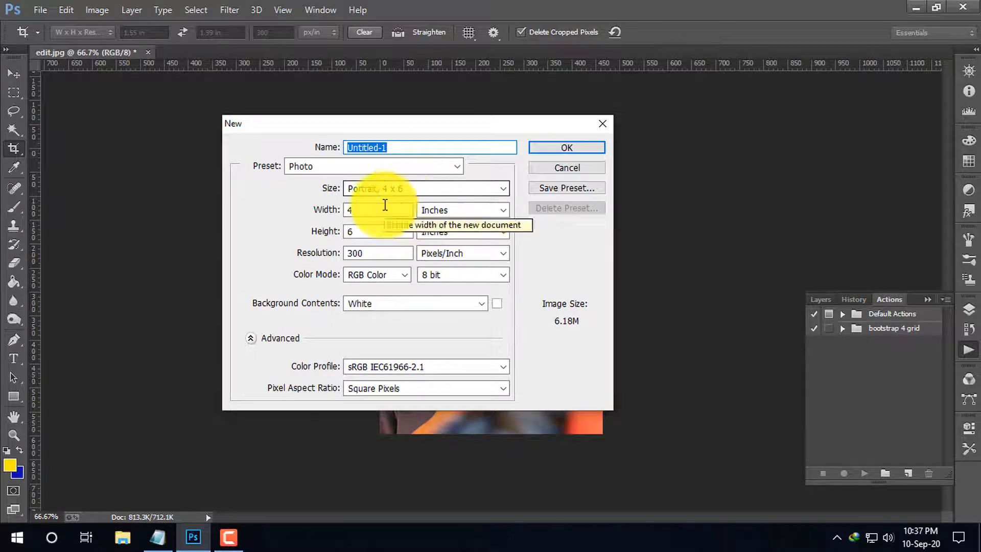
left_click(599, 122)
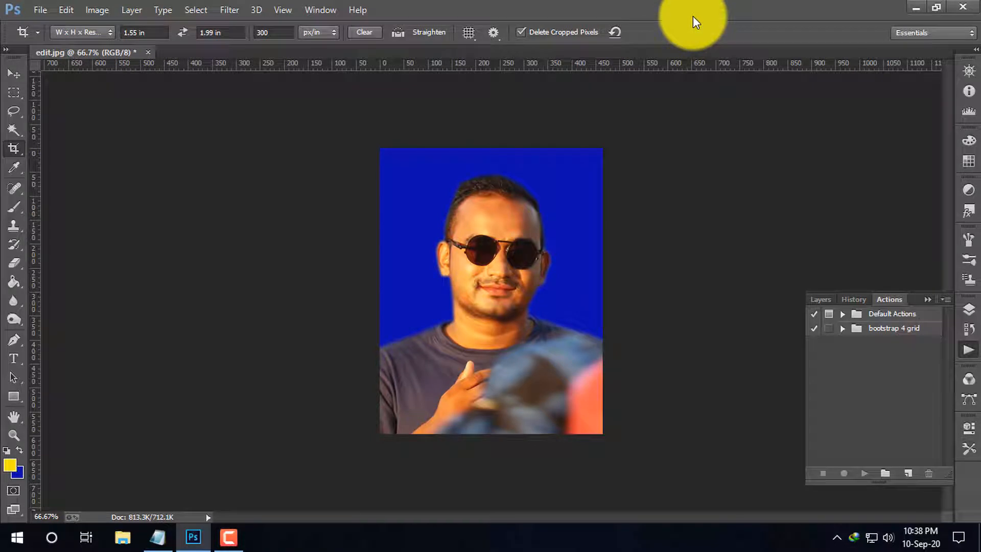
left_click(43, 9)
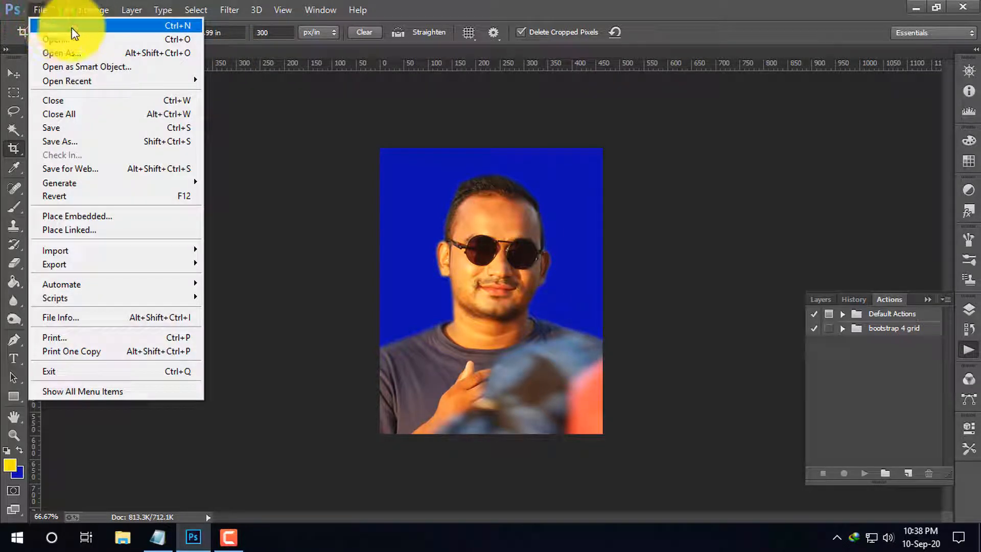
left_click(745, 14)
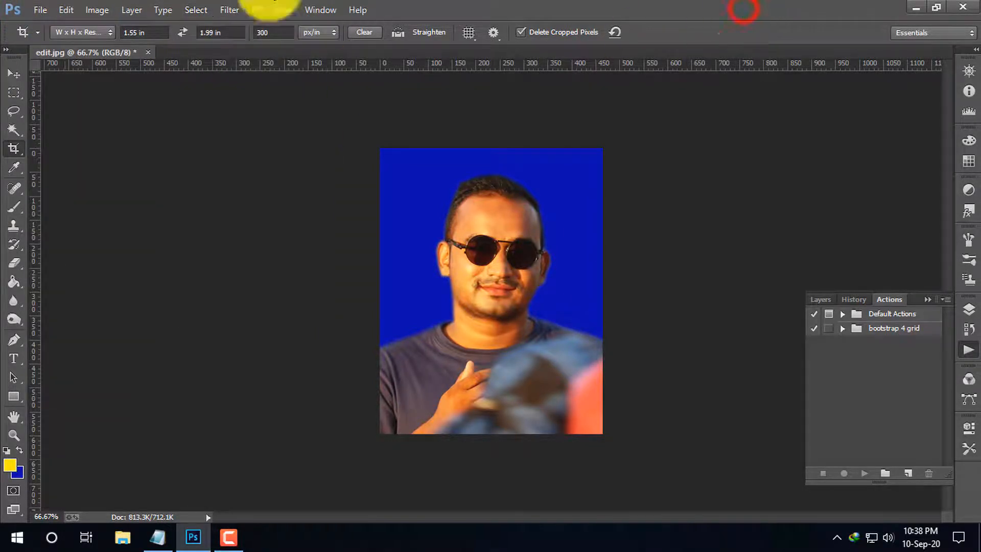
Step: Create a new action set named "passport size"
left_click(885, 473)
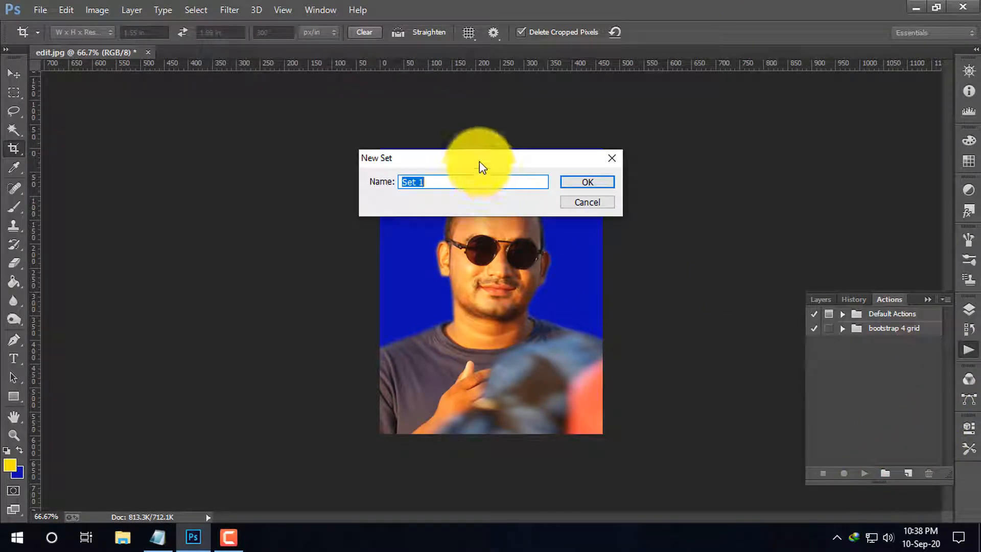
type("passport size")
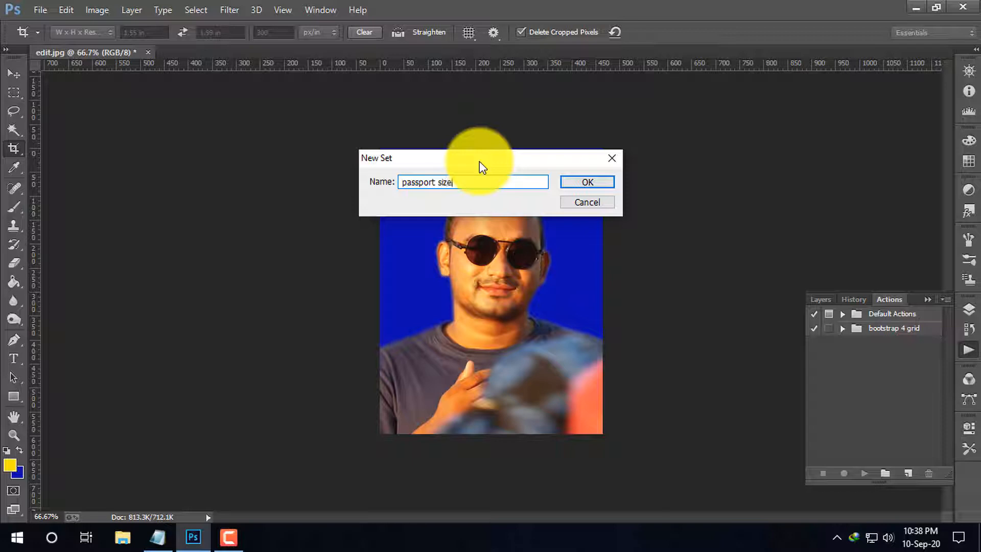
key("Return")
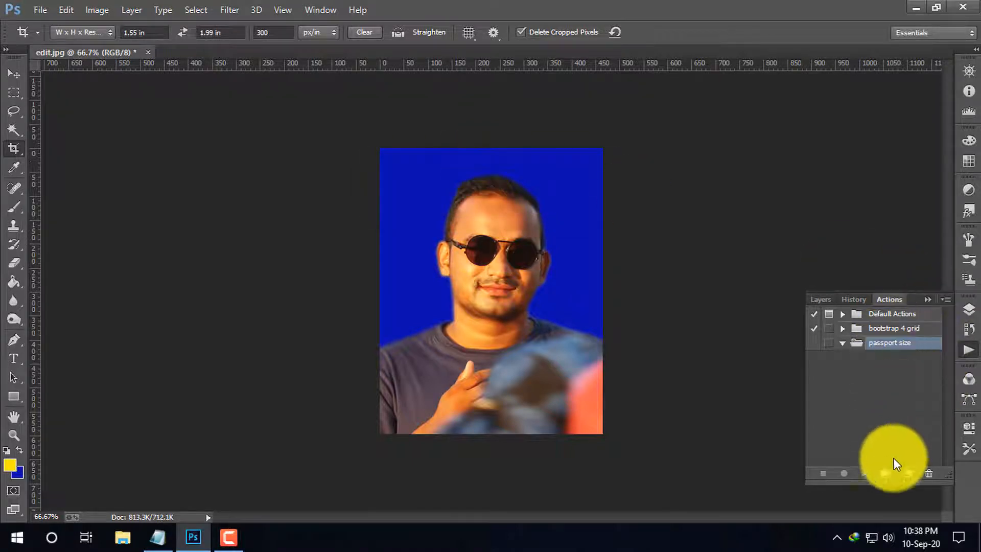
Step: Create an action in the passport size set with F2 as its function key, without modifiers, and start recording it
left_click(907, 475)
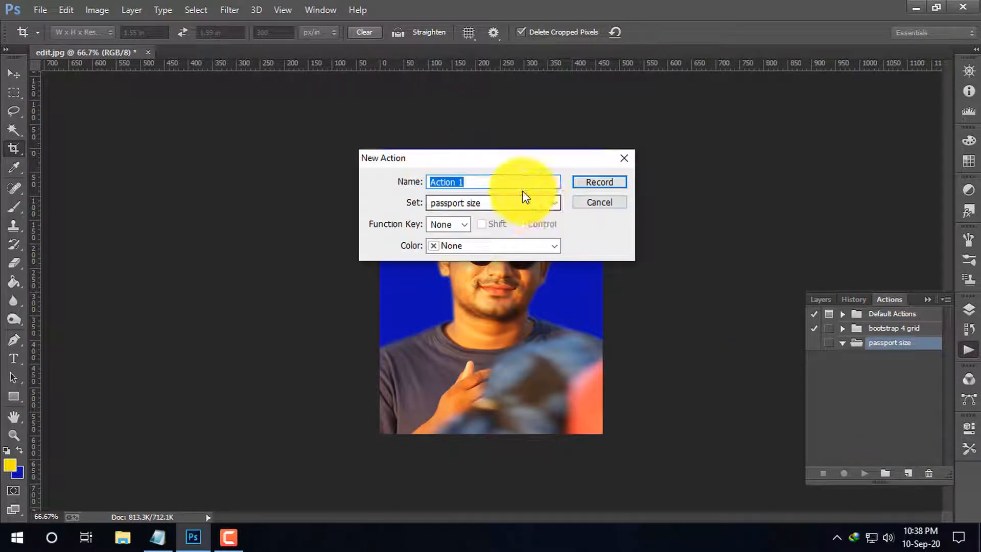
left_click(464, 224)
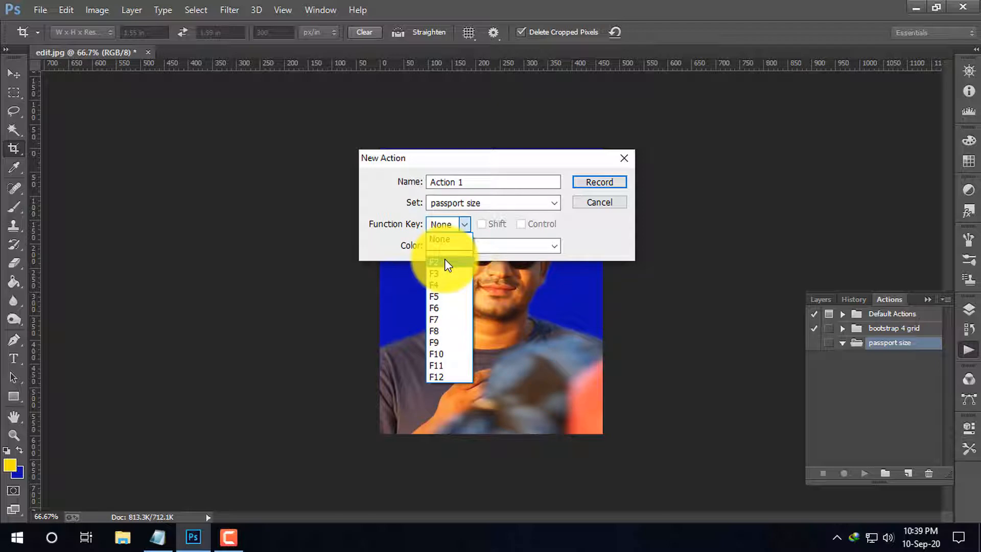
left_click(444, 260)
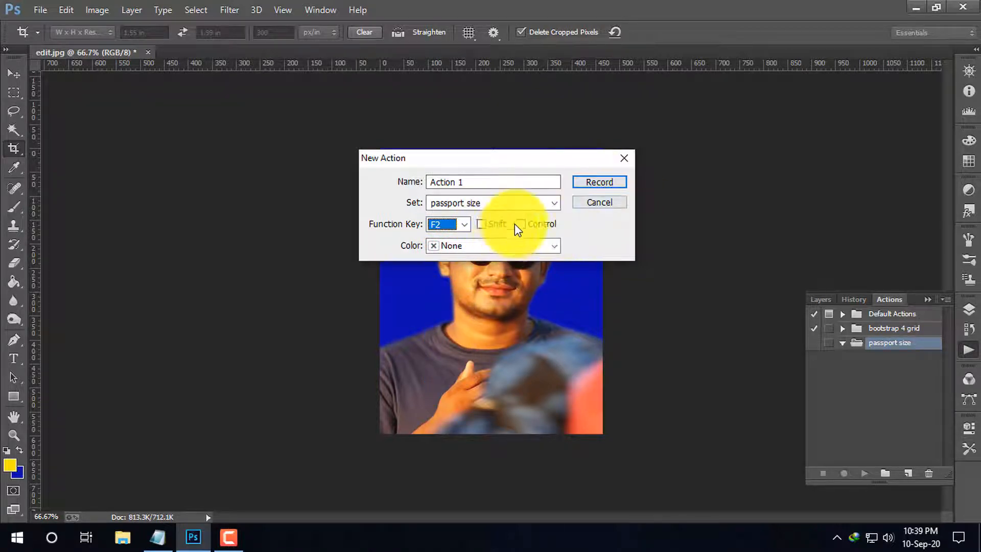
left_click(480, 223)
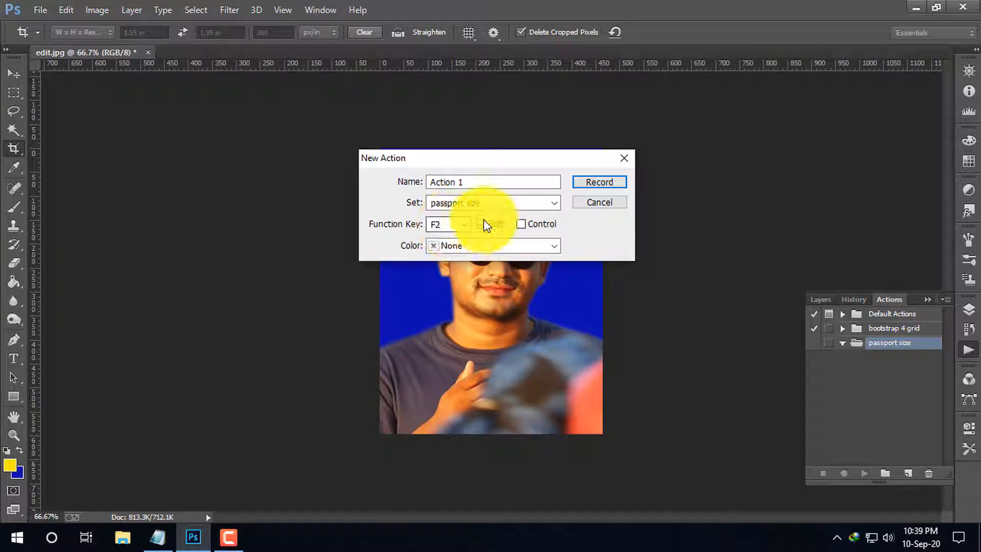
left_click(480, 223)
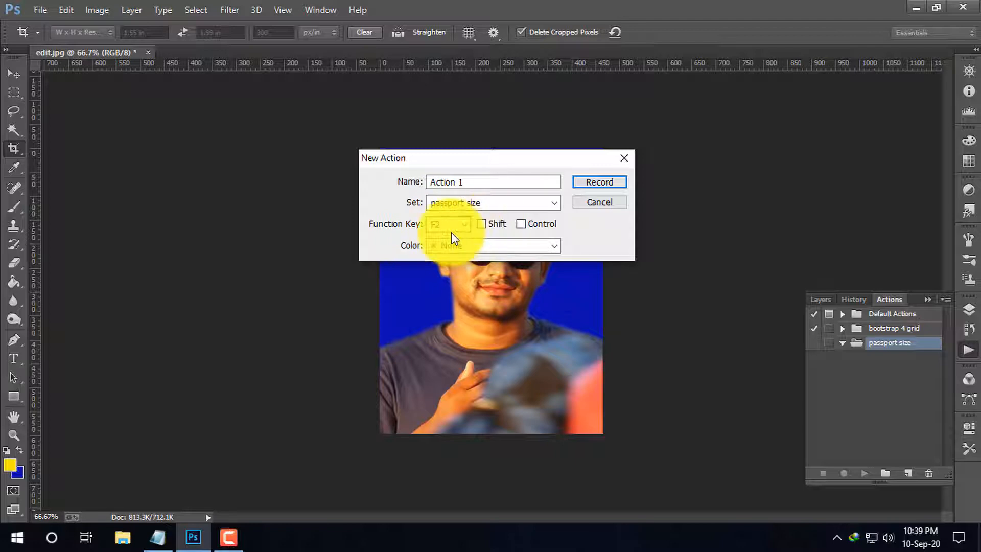
left_click(602, 183)
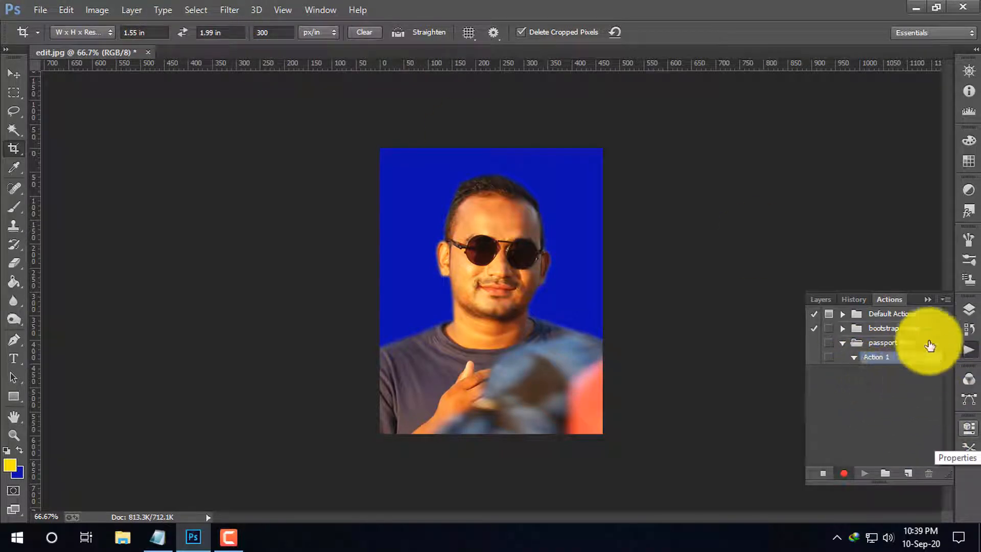
Step: Create a new document with the Photo preset at Portrait, 4 x 6, and dock its floating window beside the edit.jpg document
left_click(38, 7)
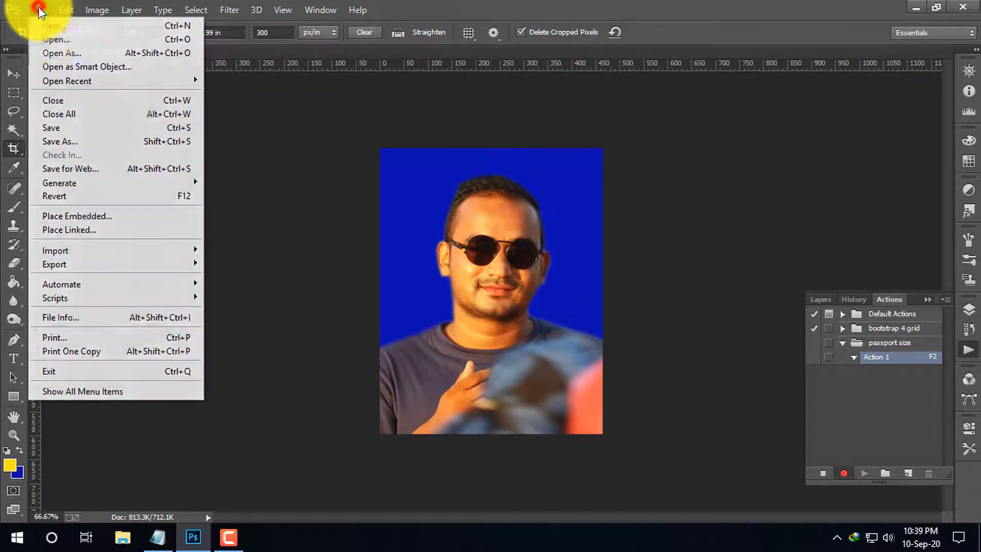
left_click(52, 27)
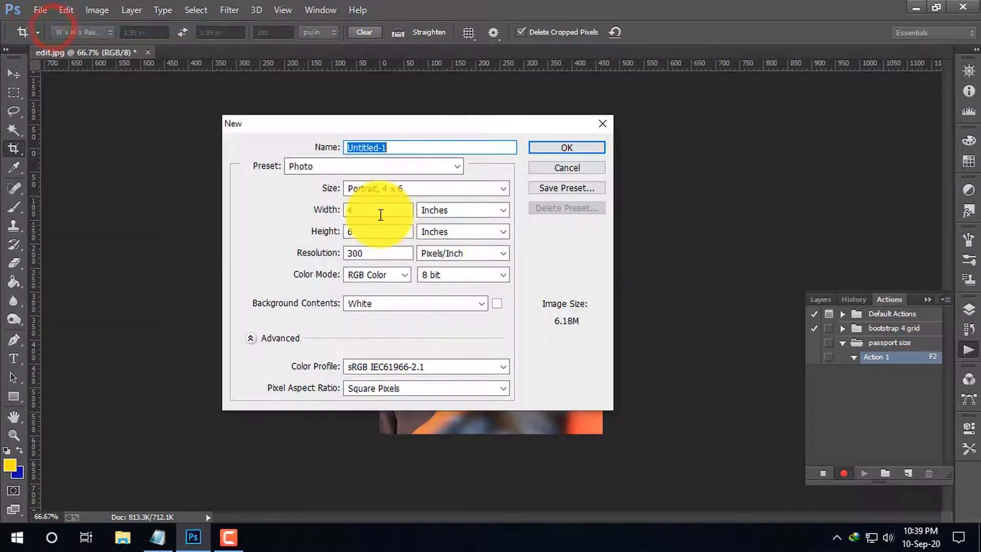
left_click(447, 167)
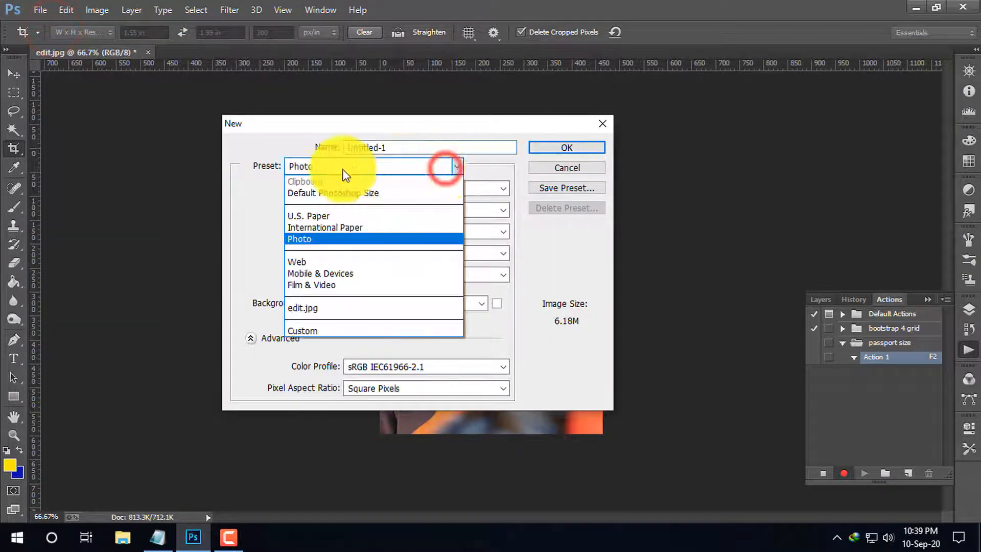
left_click(300, 239)
left_click(493, 190)
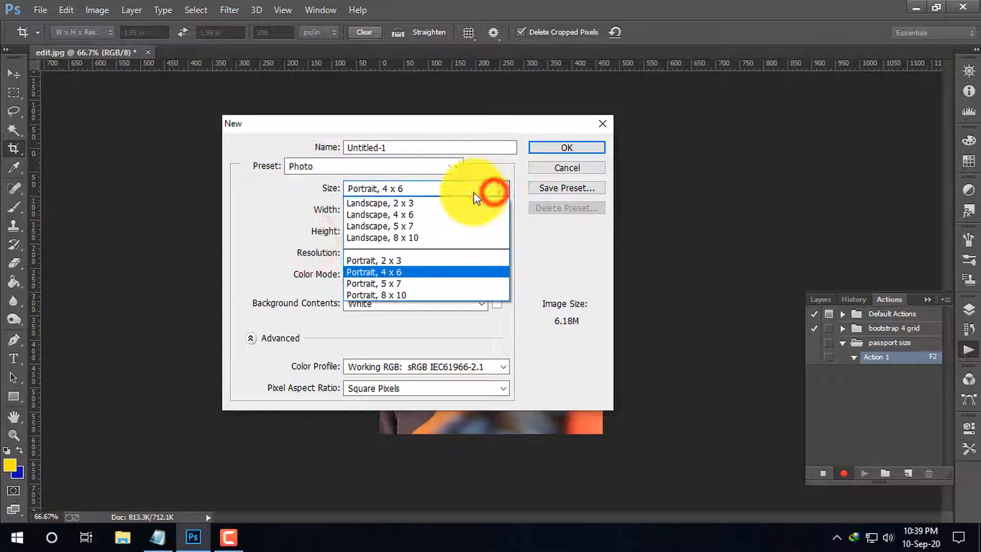
left_click(393, 271)
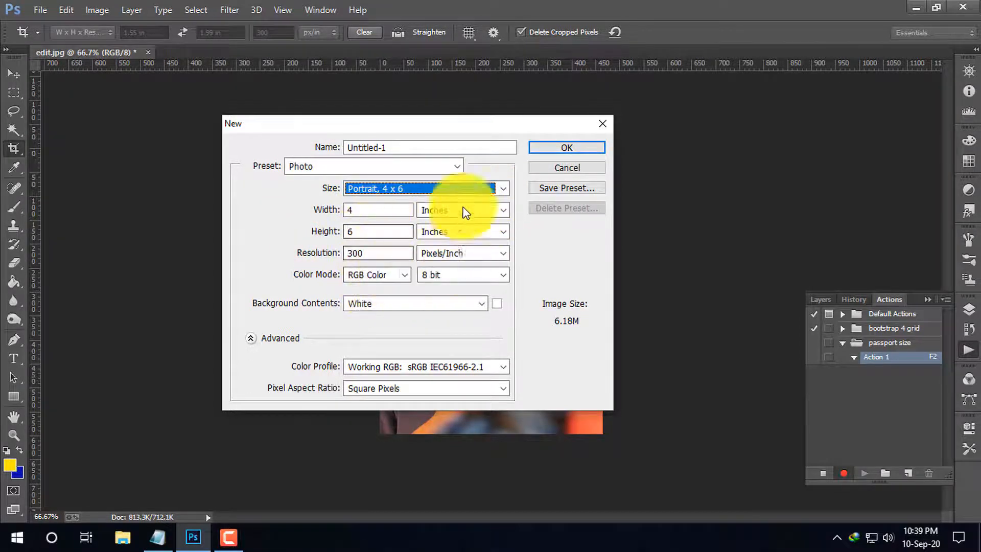
left_click(570, 148)
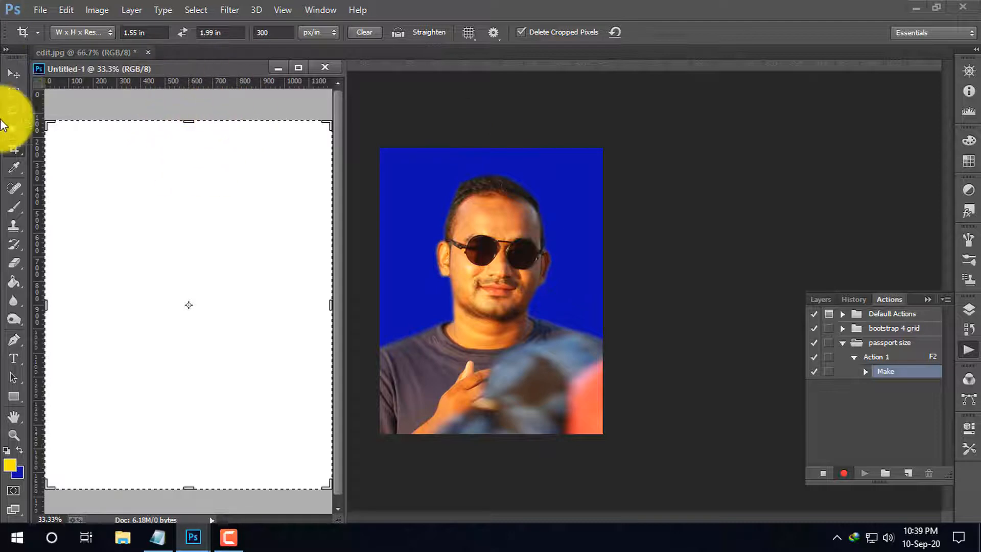
left_click(13, 76)
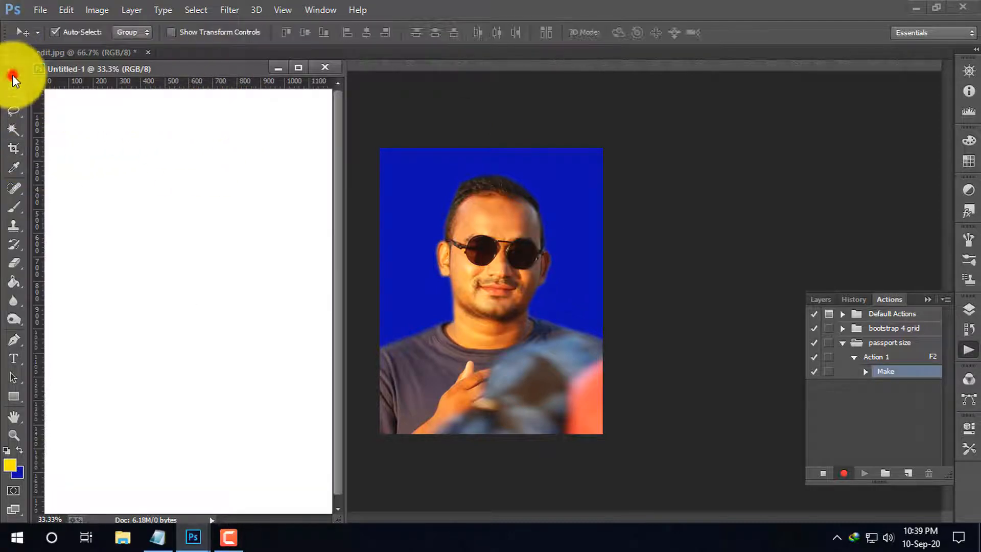
left_click_drag(227, 69, 286, 59)
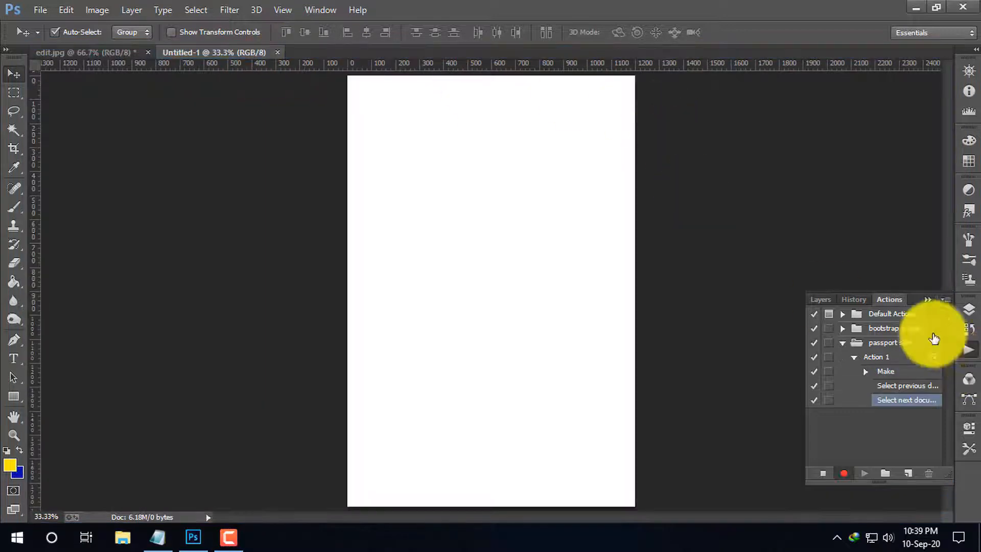
Step: Select the entire edit.jpg image and copy it
left_click(81, 51)
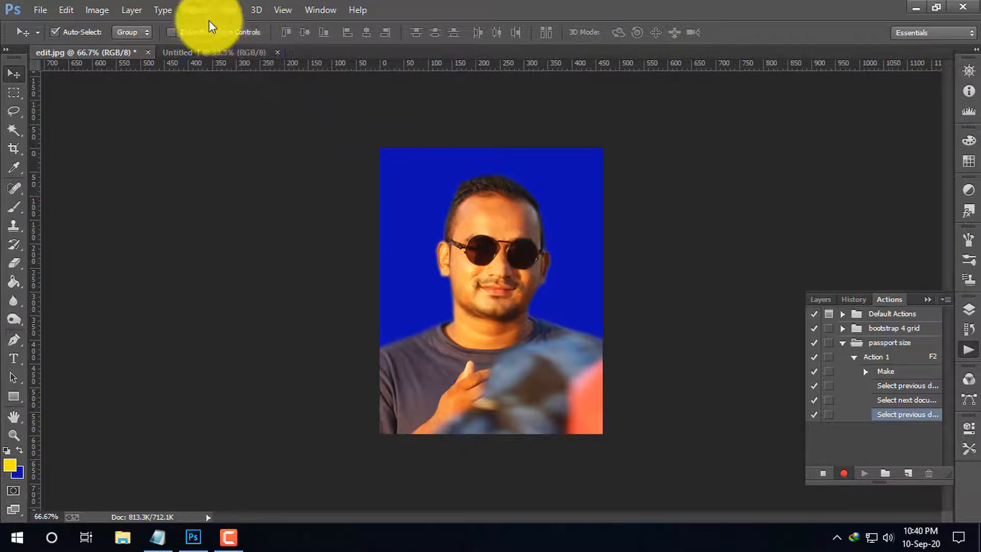
left_click(194, 10)
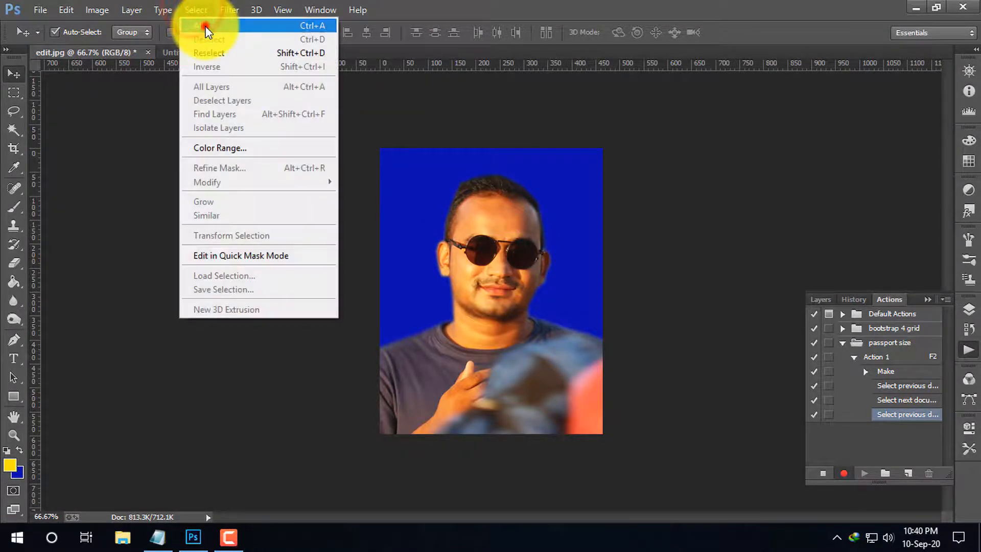
left_click(210, 25)
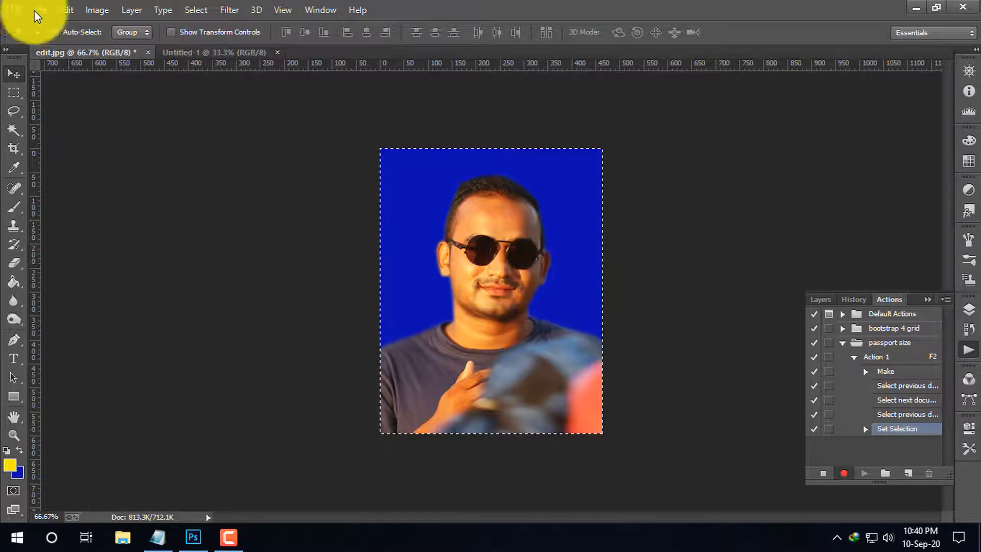
left_click(64, 12)
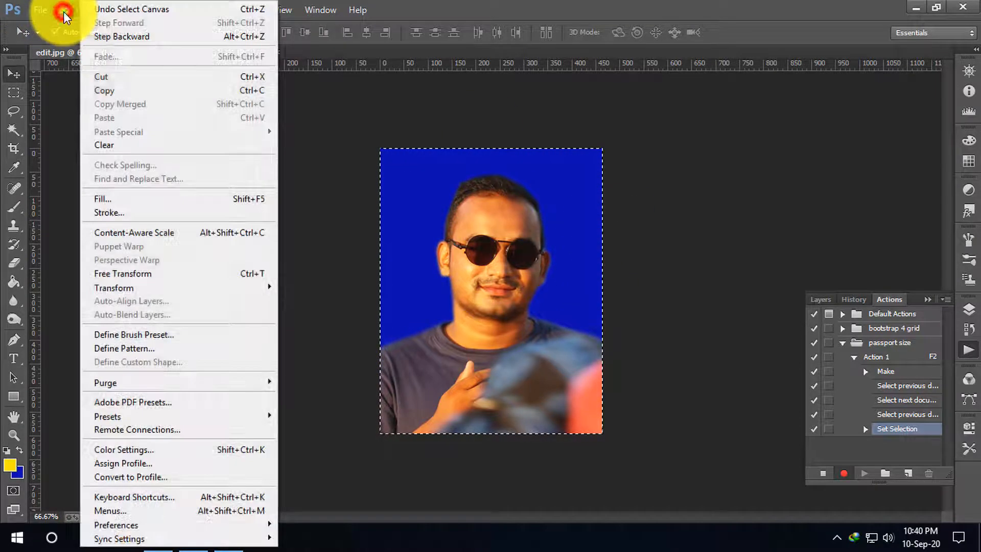
left_click(134, 92)
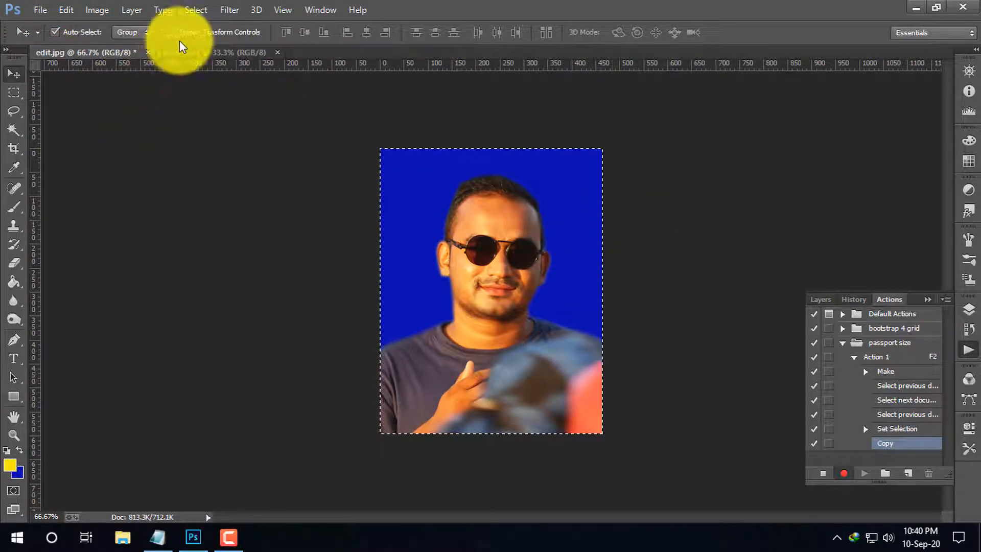
Step: Paste the copied portrait into the blank 4 x 6 document
left_click(223, 52)
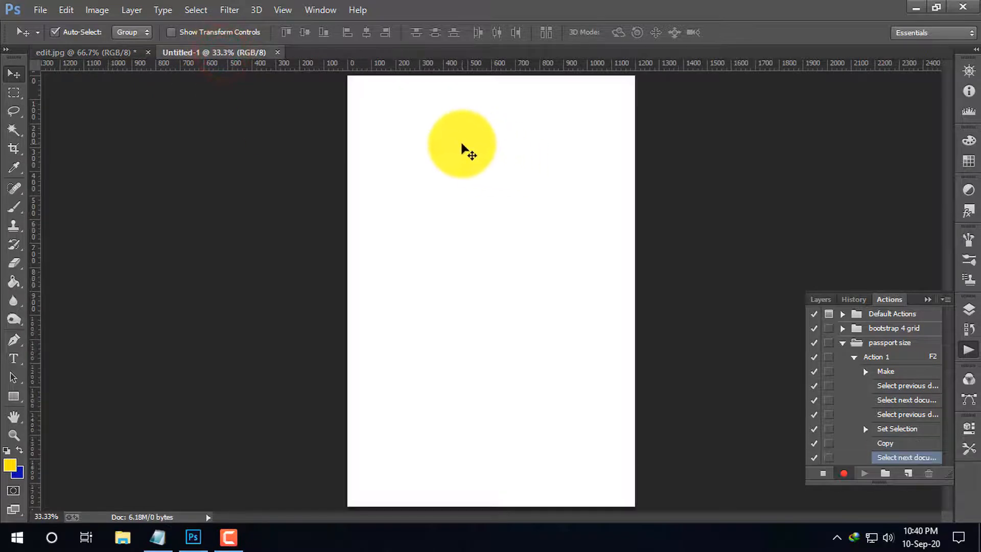
left_click(67, 10)
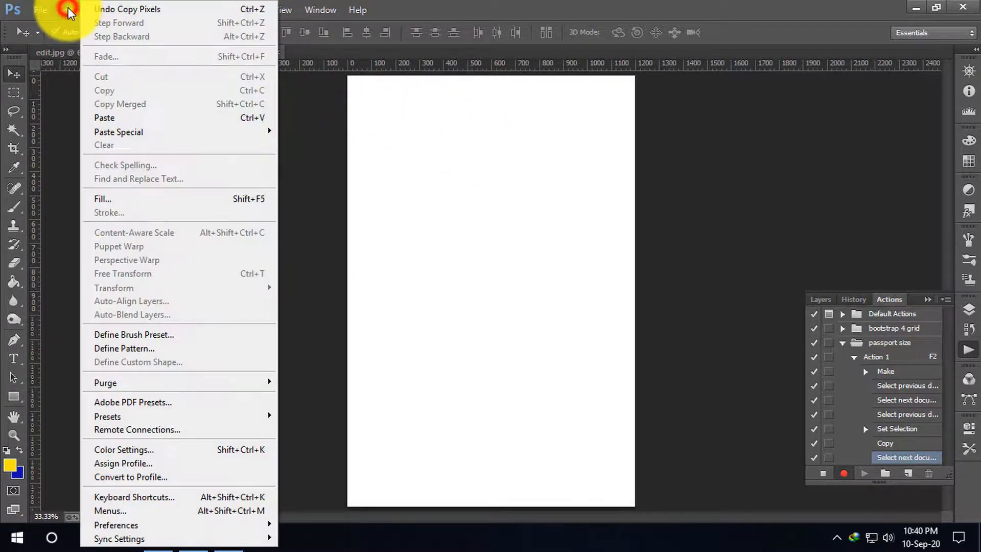
left_click(120, 118)
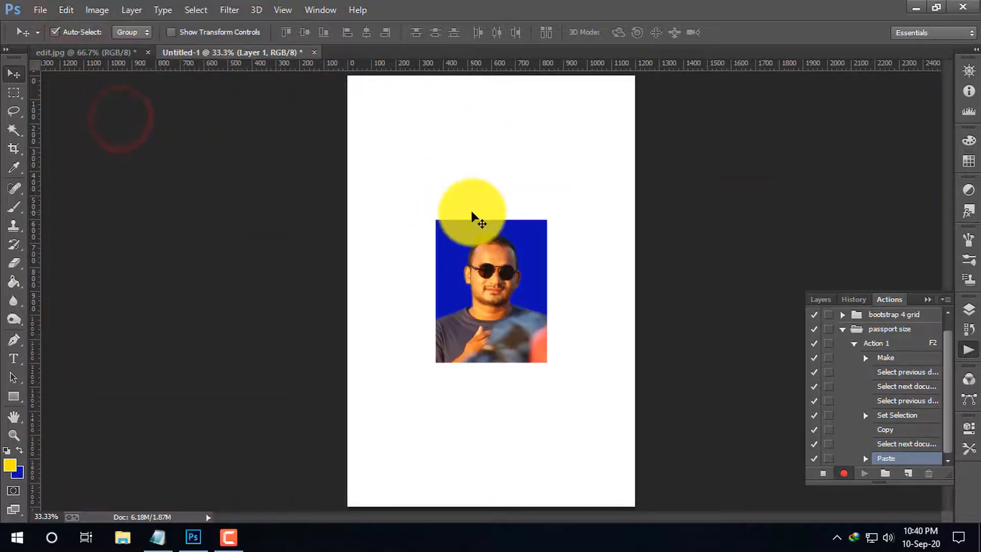
Step: Move the pasted portrait to the page's upper-left corner, leaving a narrow white margin along both edges
key("ctrl+plus")
key("ctrl+plus")
scroll(460, 215, "up", 5)
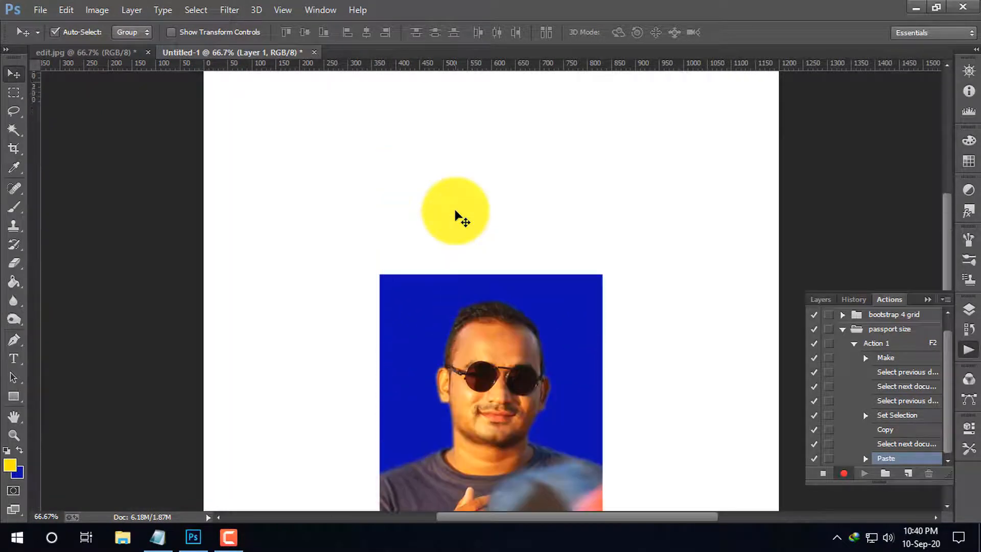
scroll(348, 204, "up", 2)
left_click(71, 15)
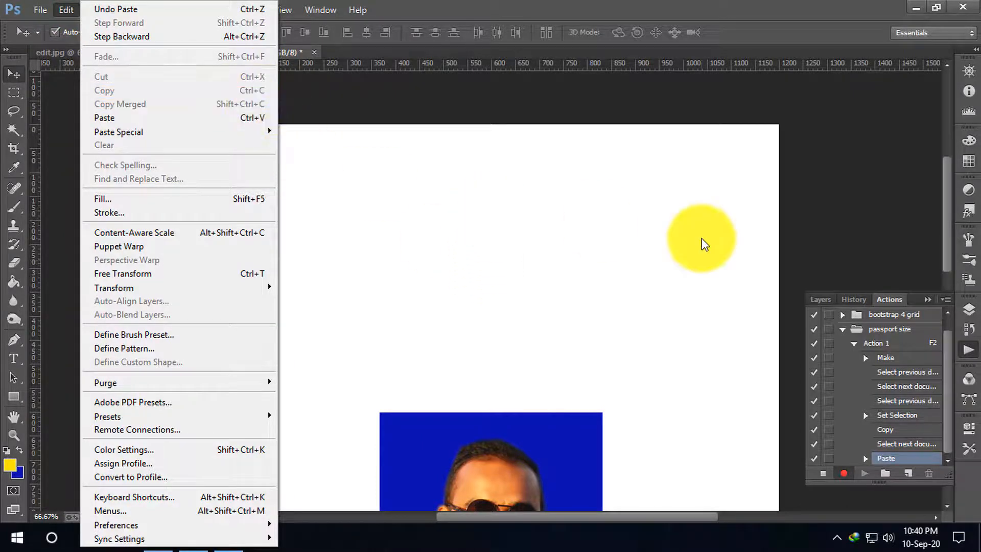
left_click(695, 194)
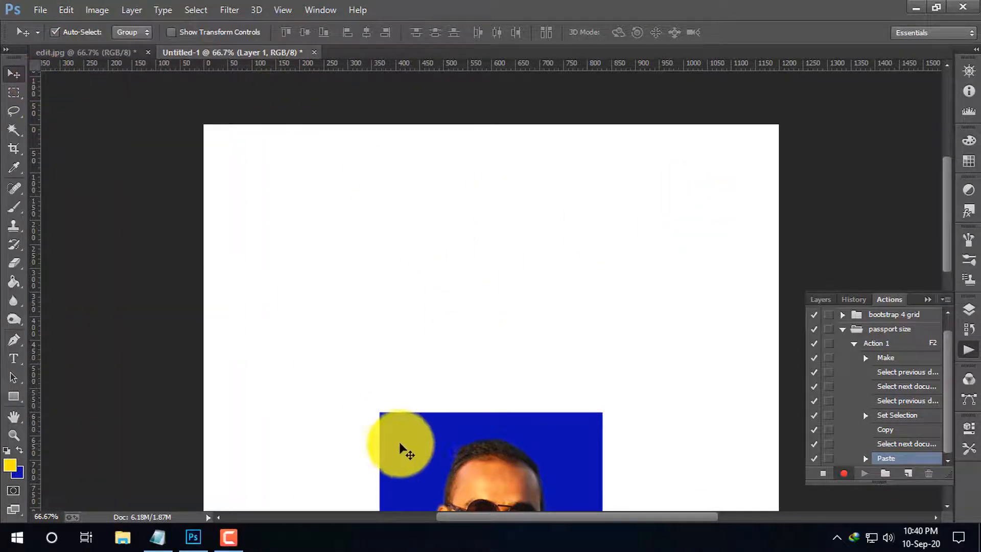
left_click_drag(474, 473, 313, 204)
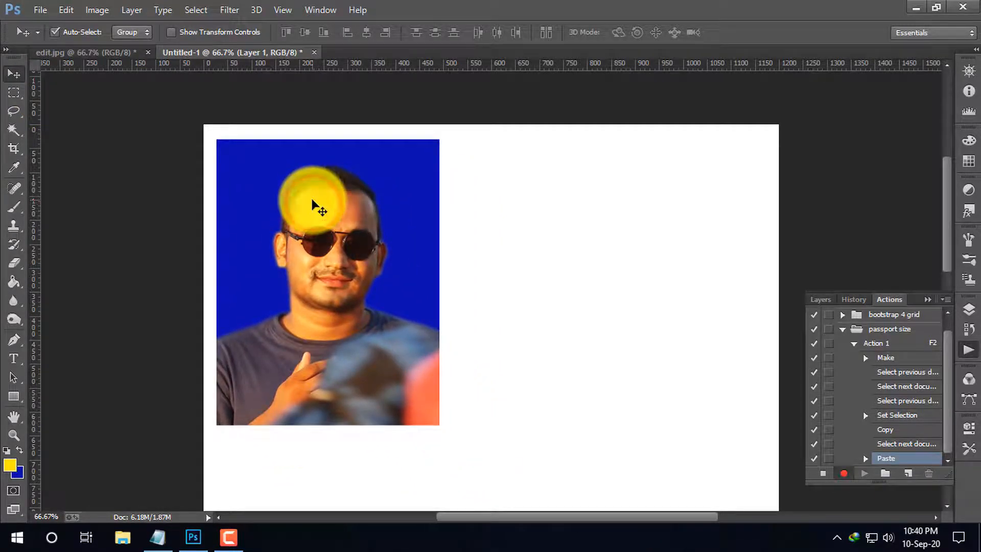
key("ctrl+plus")
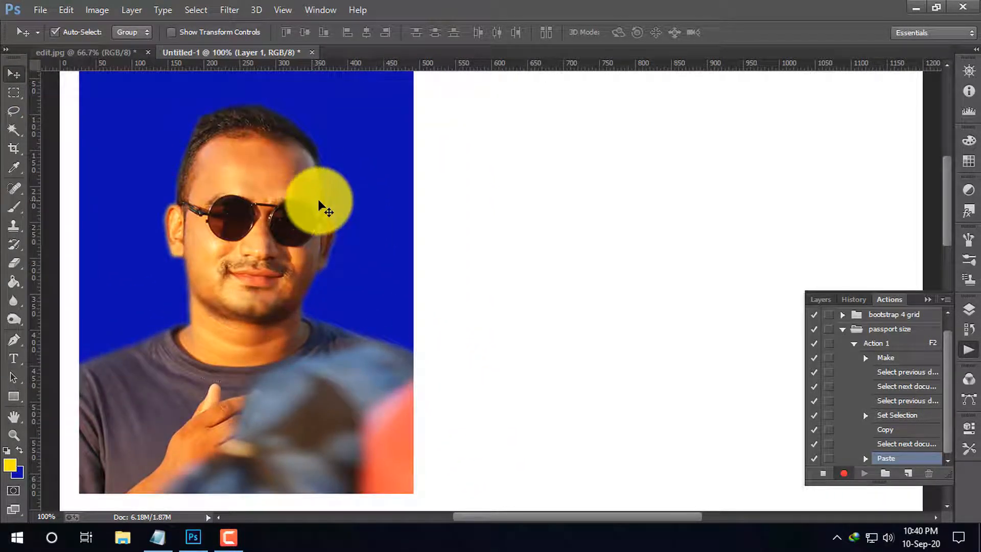
left_click(444, 244)
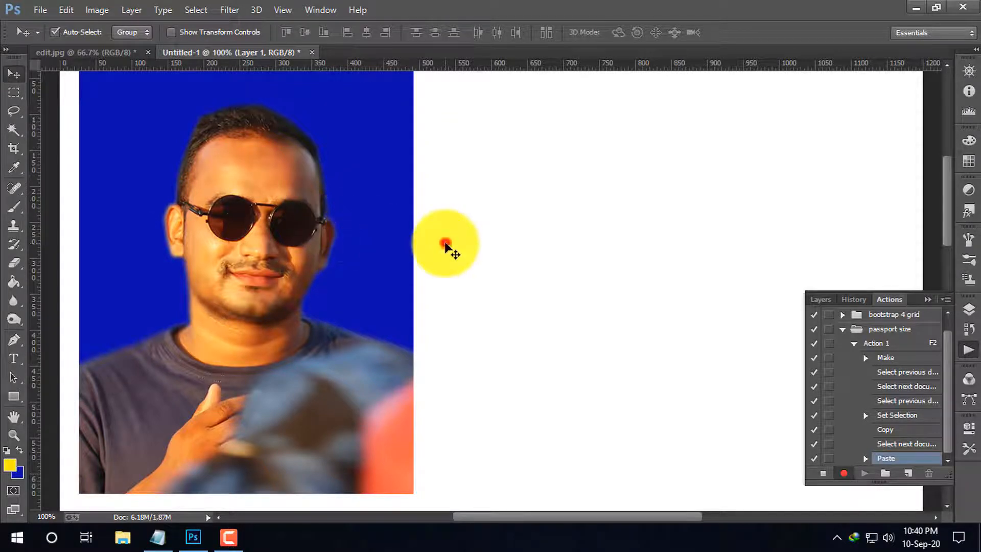
Step: Add a vertical guide along the portrait's left edge and place a duplicate of the portrait directly below it
key("ctrl+minus")
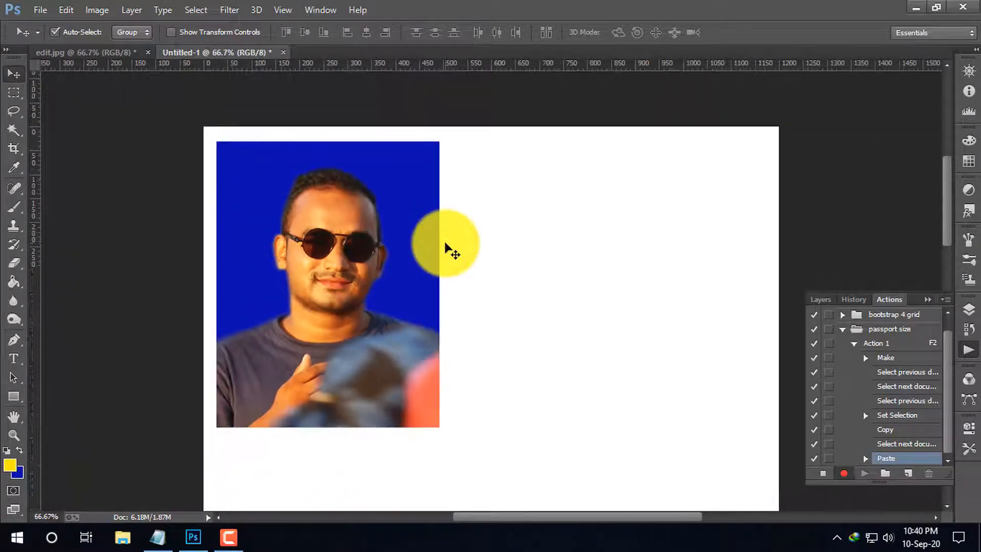
scroll(452, 245, "down", 5)
scroll(494, 262, "up", 5)
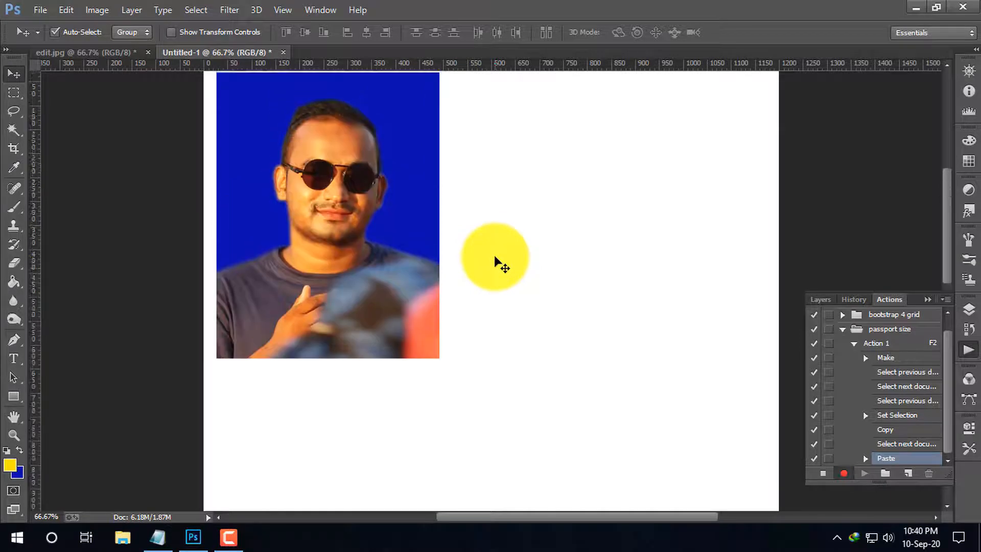
key("ctrl+minus")
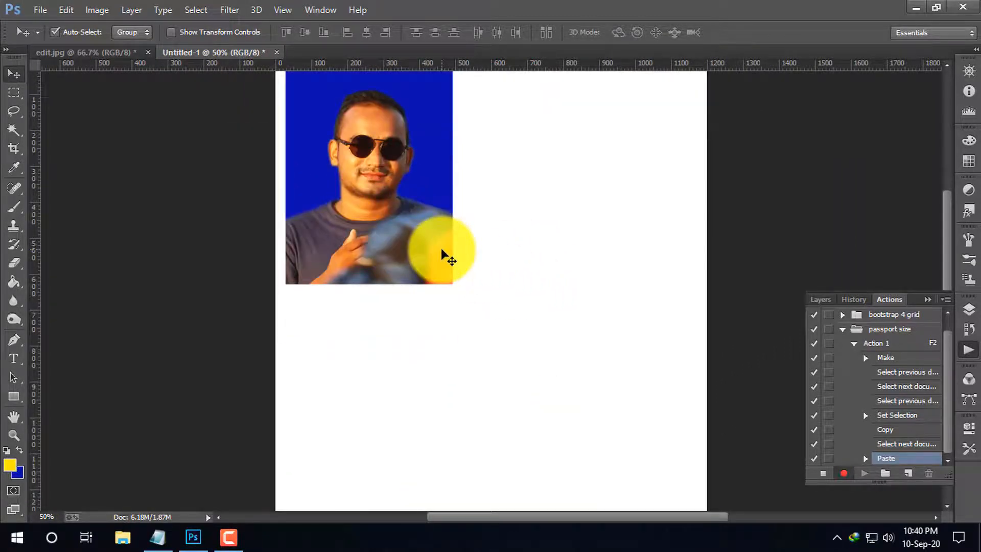
key("ctrl+minus")
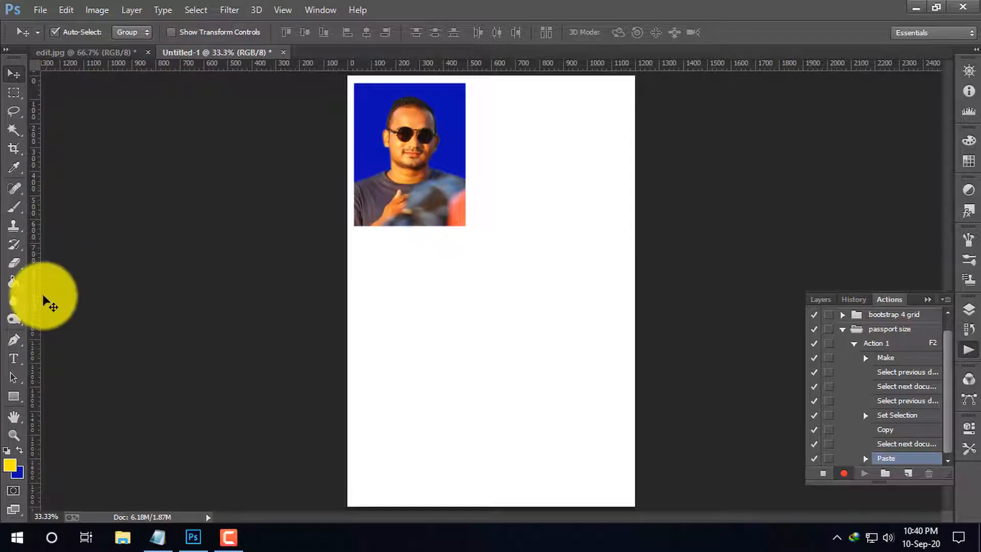
left_click_drag(34, 296, 354, 308)
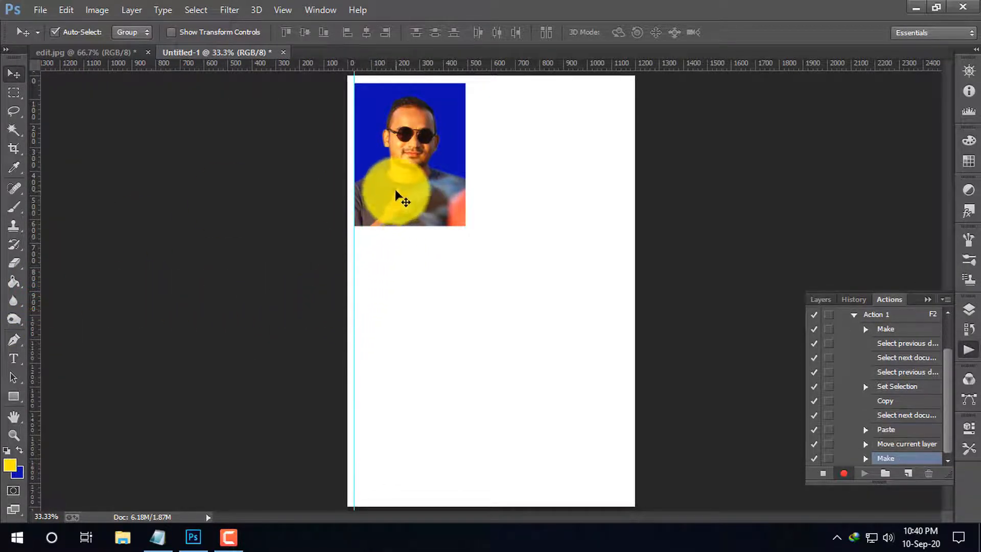
left_click_drag(396, 195, 394, 339)
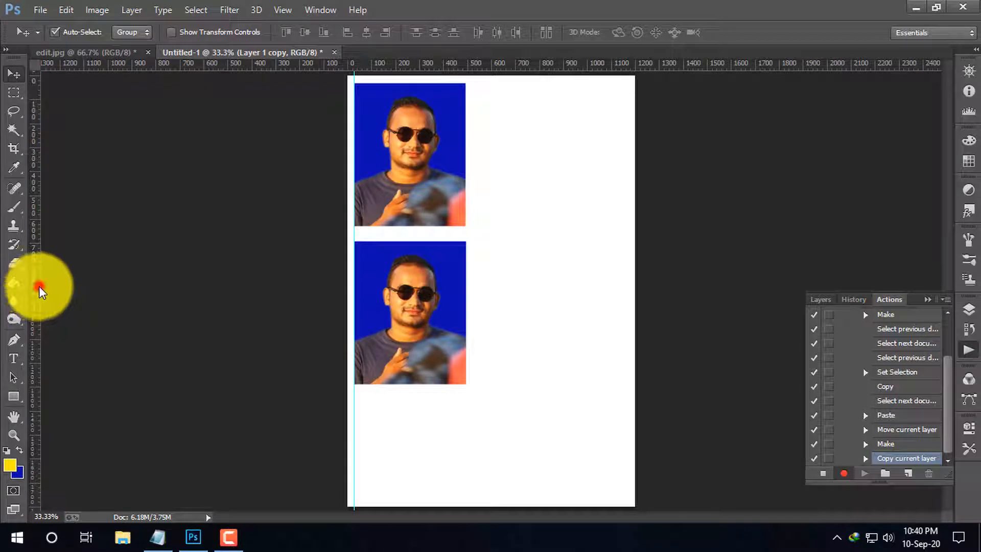
Step: Add a vertical guide for the right column and place two more portrait copies there, one at the page's lower-right corner and one above it
left_click_drag(35, 295, 485, 307)
left_click_drag(442, 344, 601, 462)
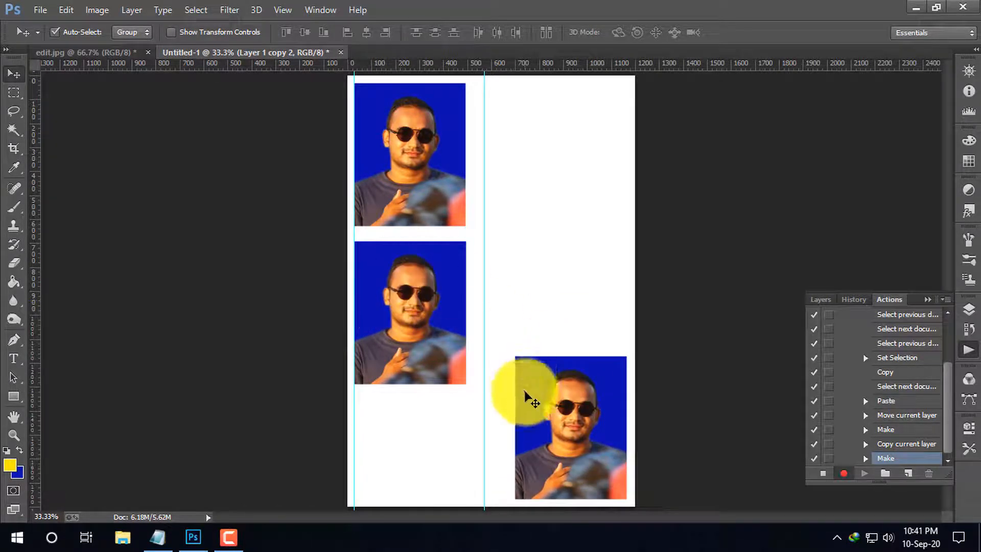
left_click_drag(558, 424, 541, 237)
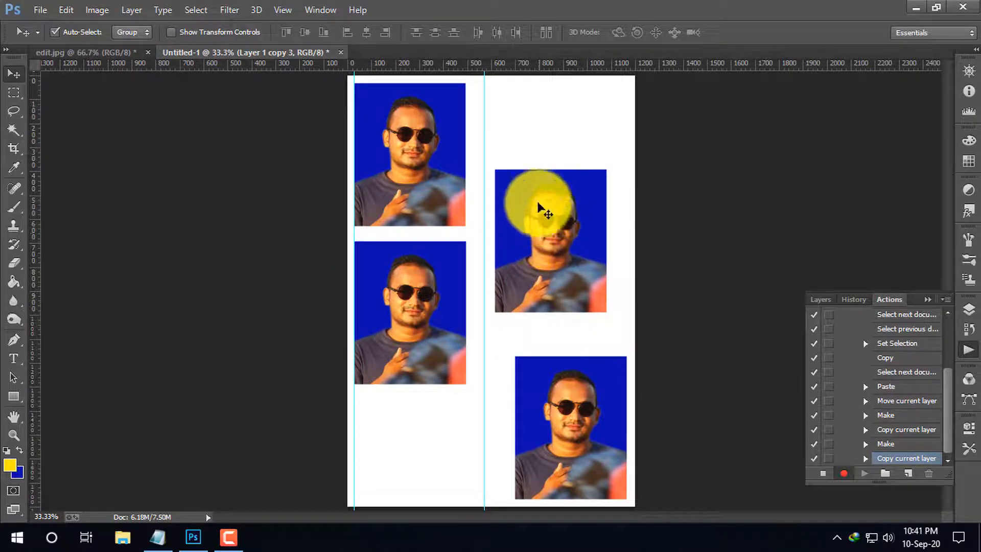
Step: Rotate the upper portrait copy in the right column 90° clockwise and apply the transform
left_click(67, 10)
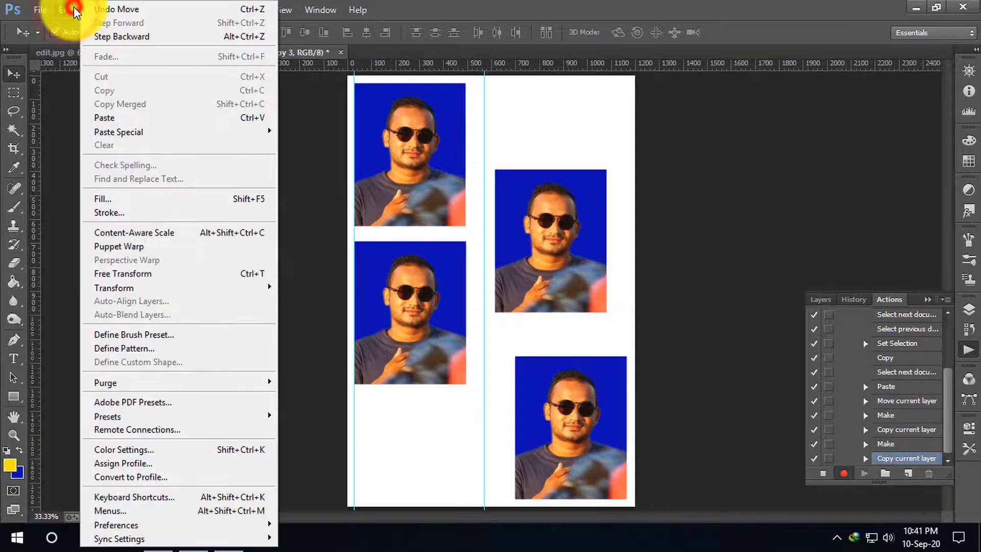
left_click(141, 274)
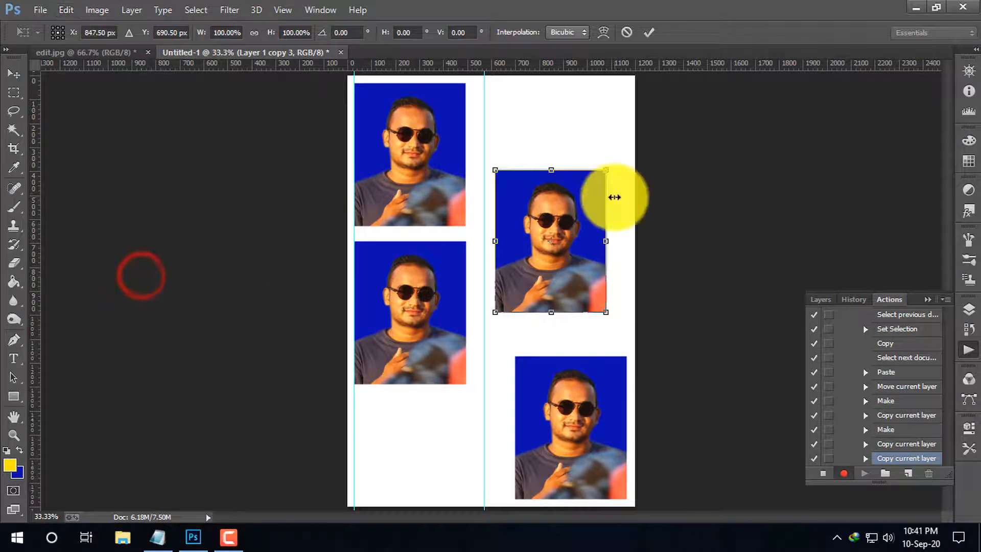
left_click(66, 9)
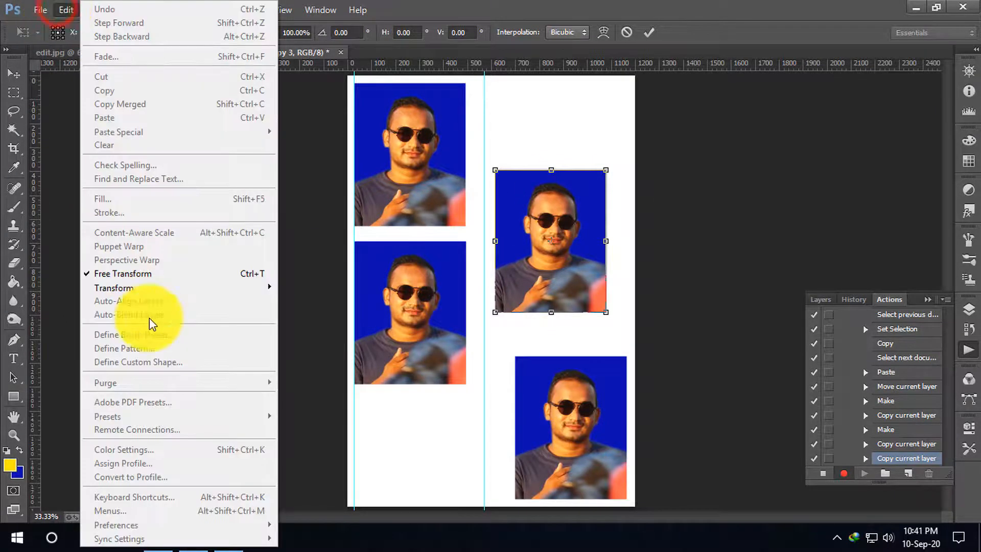
left_click(151, 290)
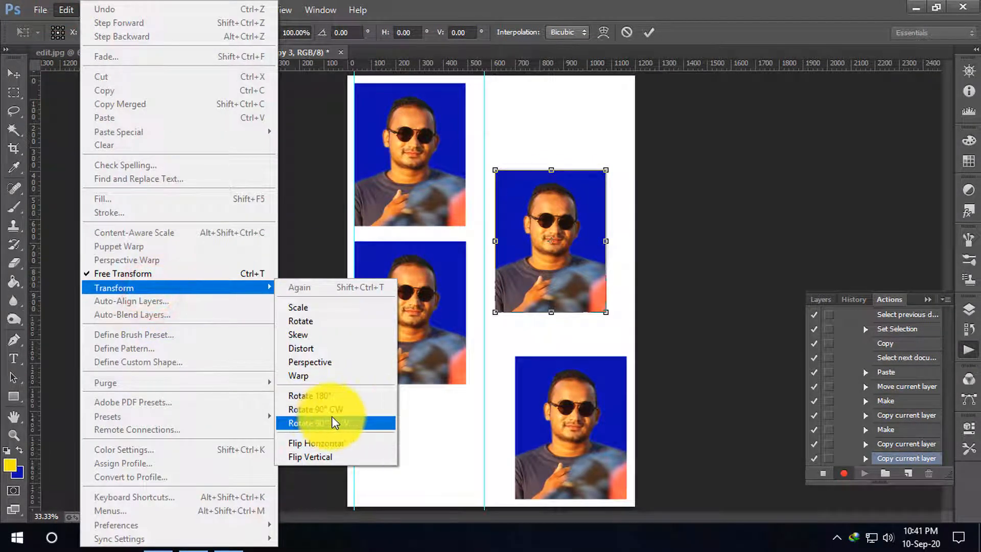
right_click(545, 200)
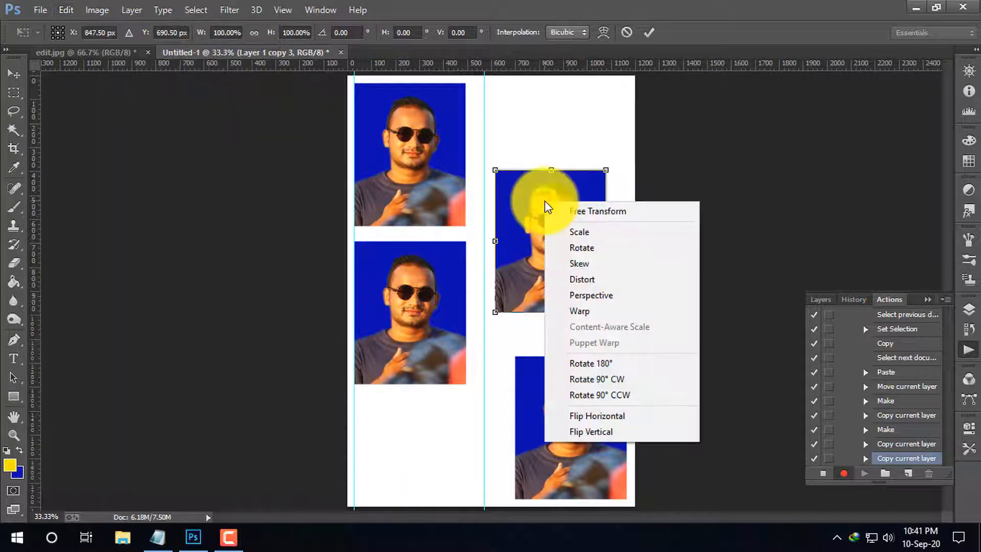
left_click(613, 379)
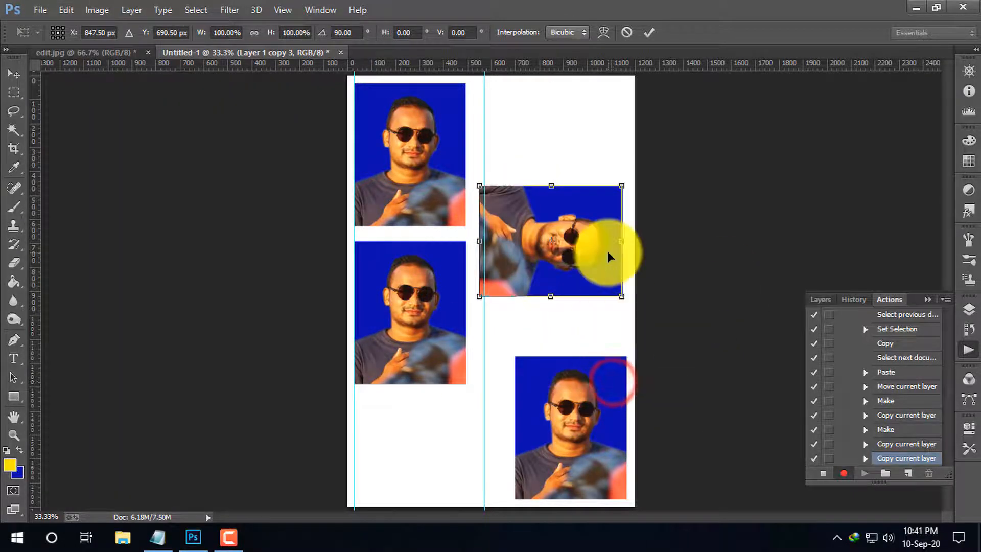
left_click(651, 33)
Step: Move the rotated portrait to the top of the right column and duplicate it below itself and into the page's lower-left corner
left_click_drag(534, 240, 542, 258)
left_click_drag(516, 141, 516, 149)
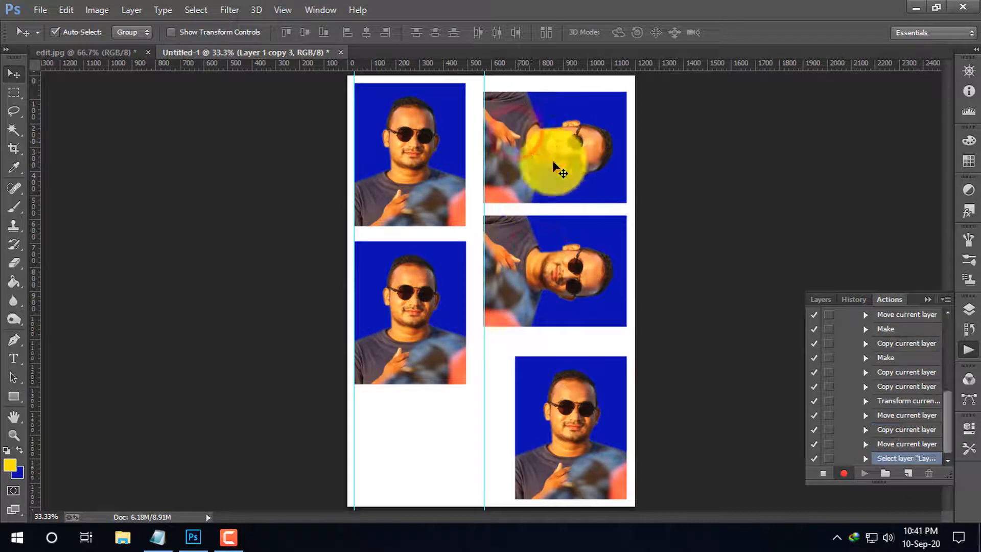
left_click_drag(567, 256, 569, 259)
left_click_drag(564, 321, 417, 445)
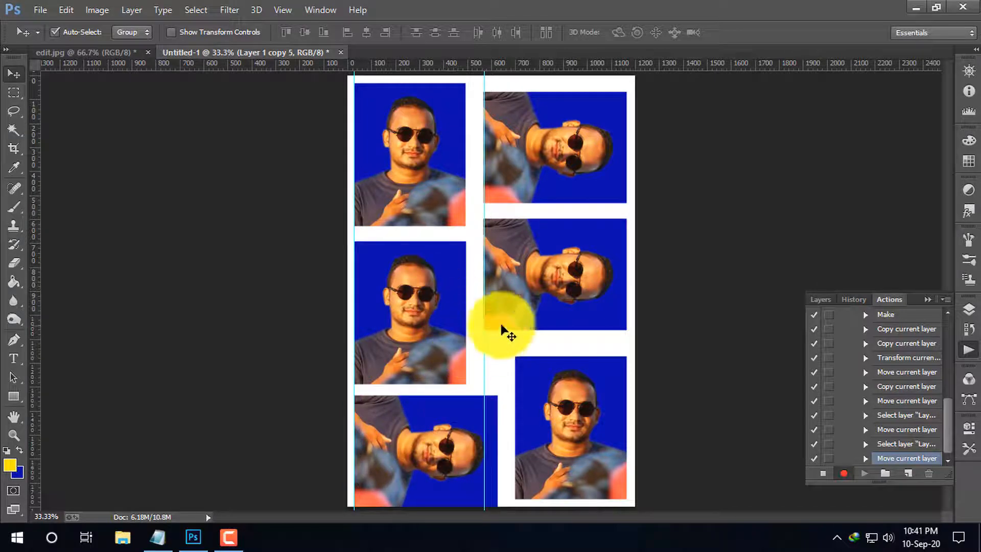
Step: Reposition the portrait copies in both columns to even out the white gaps between them and the page edges
left_click_drag(409, 290, 414, 283)
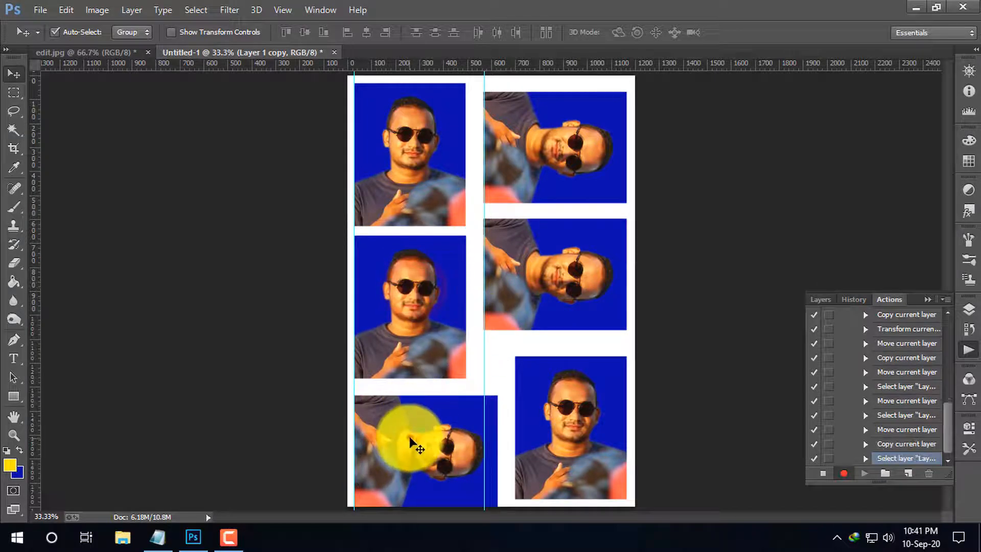
left_click_drag(410, 438, 413, 430)
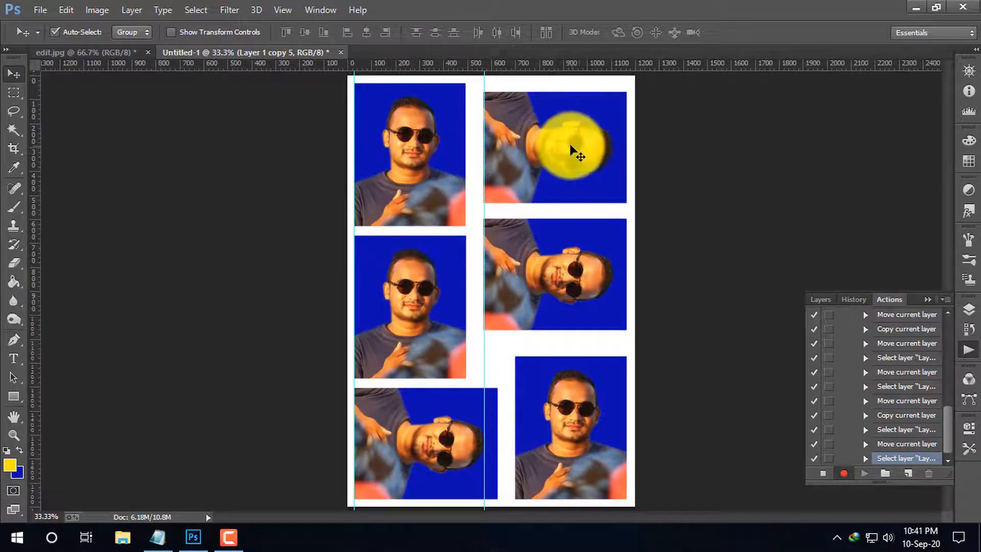
left_click_drag(552, 259, 549, 262)
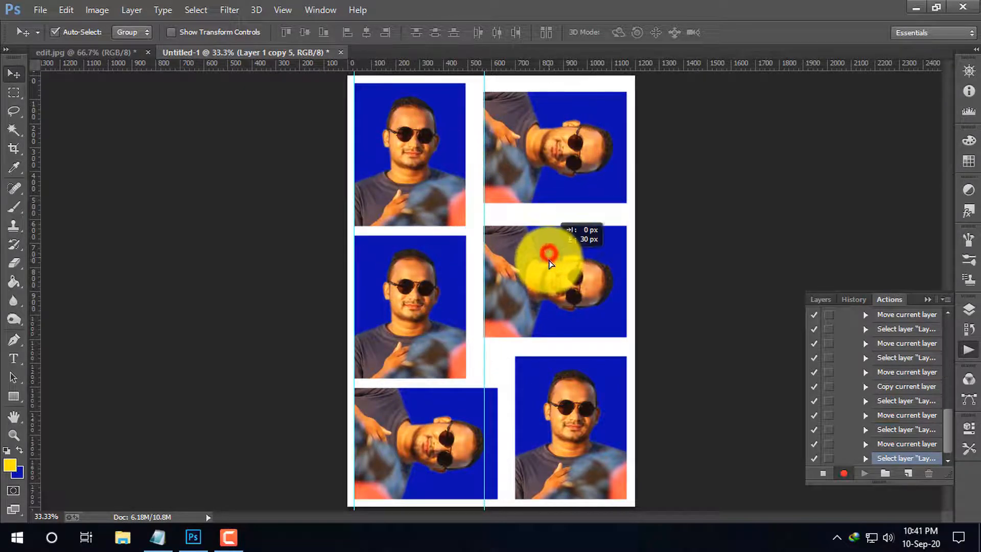
left_click_drag(590, 433, 590, 427)
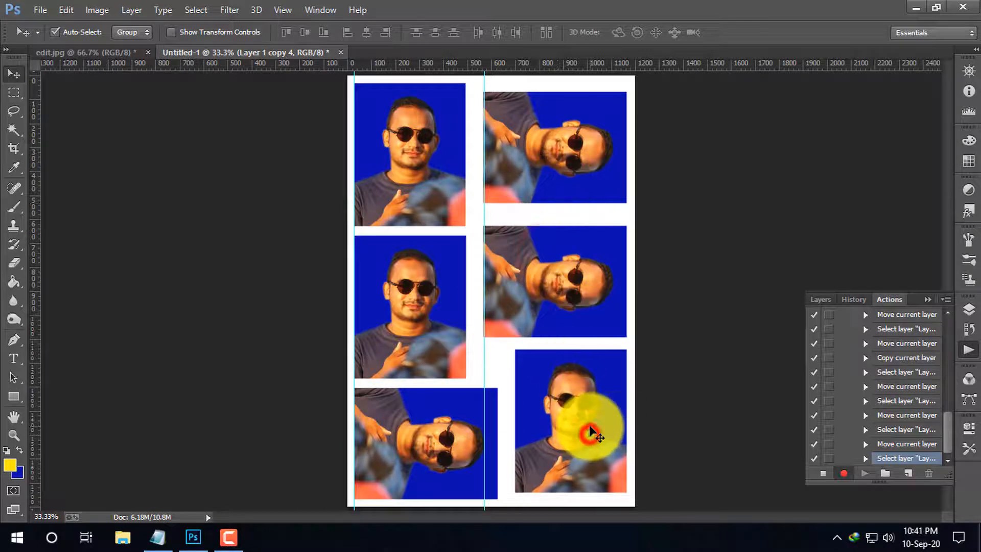
left_click_drag(539, 320, 525, 281)
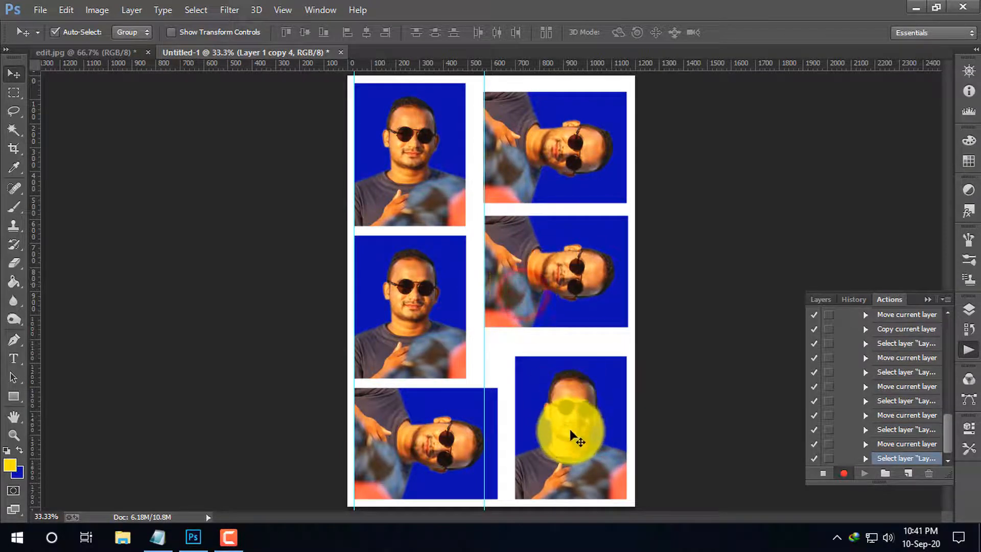
left_click(570, 427)
left_click_drag(570, 428, 571, 430)
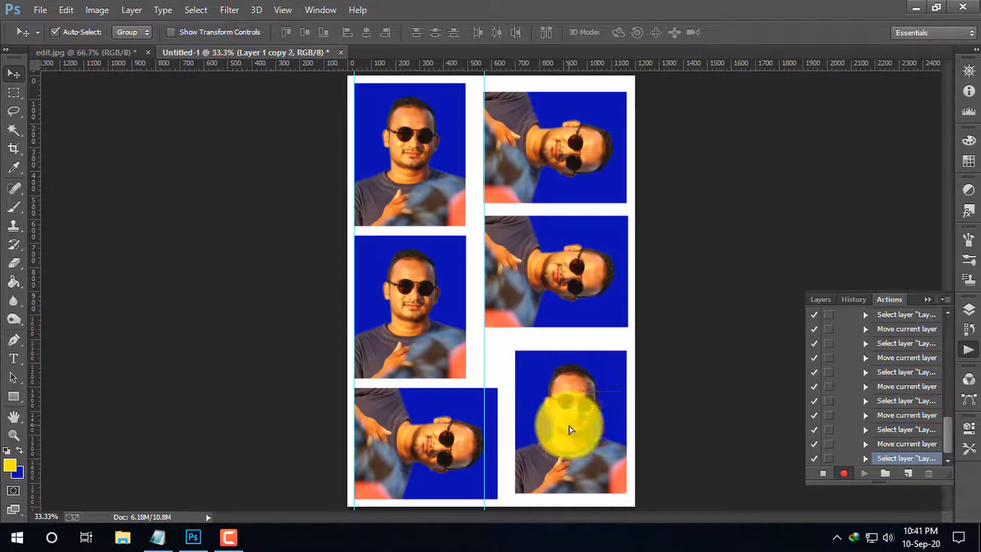
left_click_drag(526, 258, 525, 267)
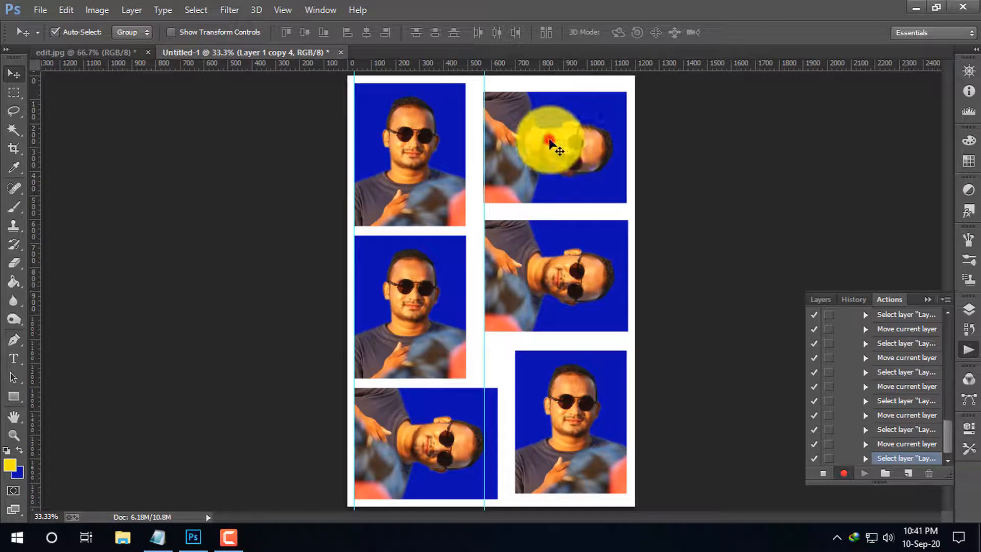
left_click_drag(550, 139, 554, 143)
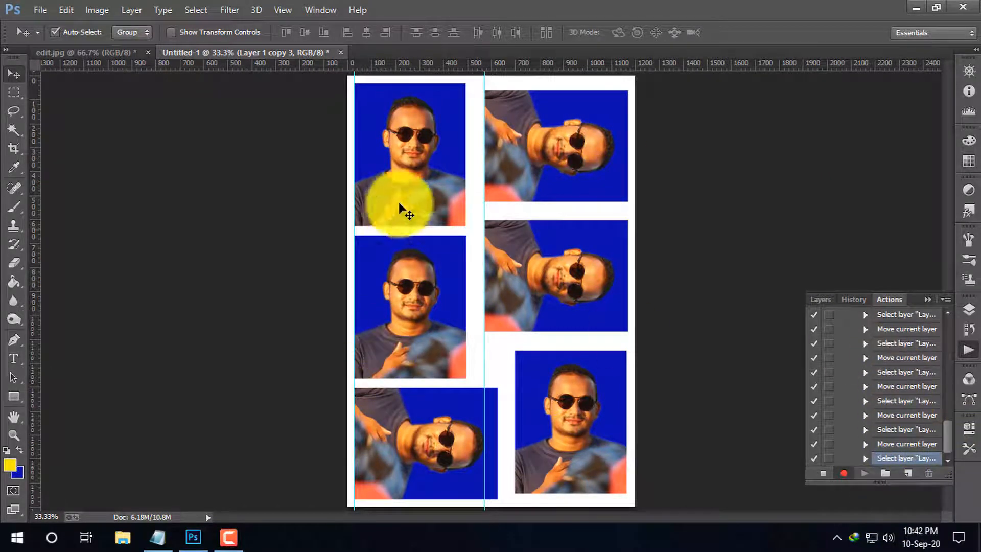
Step: Stop recording the passport-size action
scroll(888, 348, "up", 3)
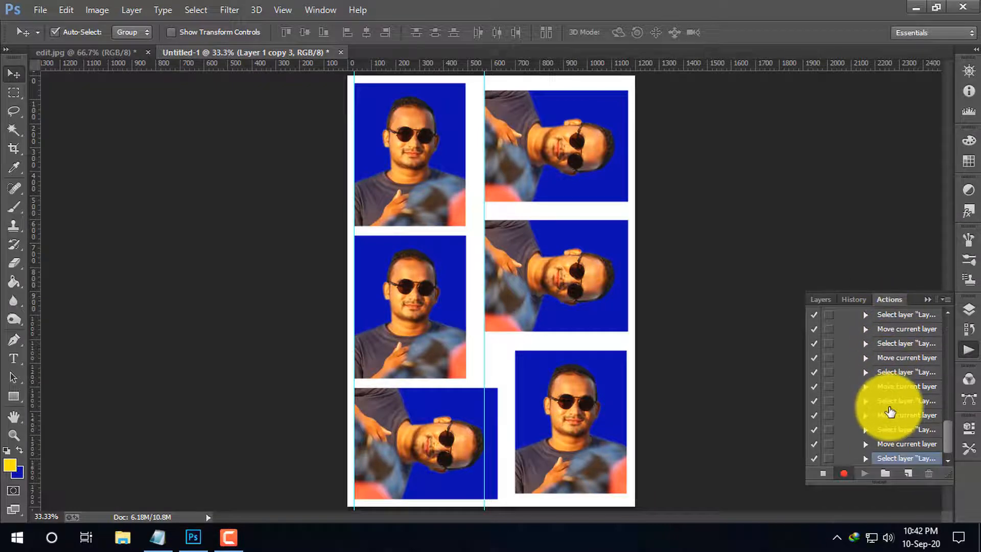
scroll(885, 365, "down", 3)
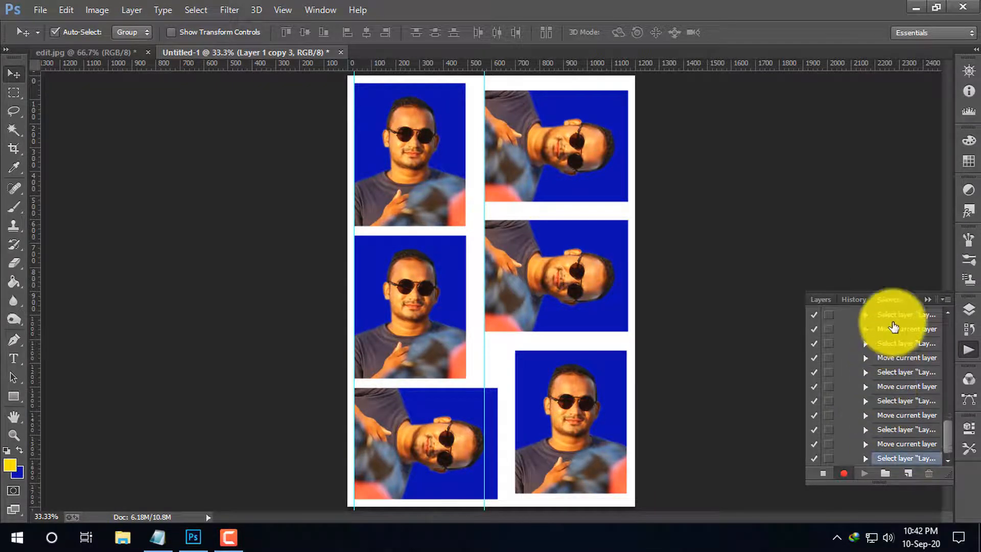
left_click(823, 474)
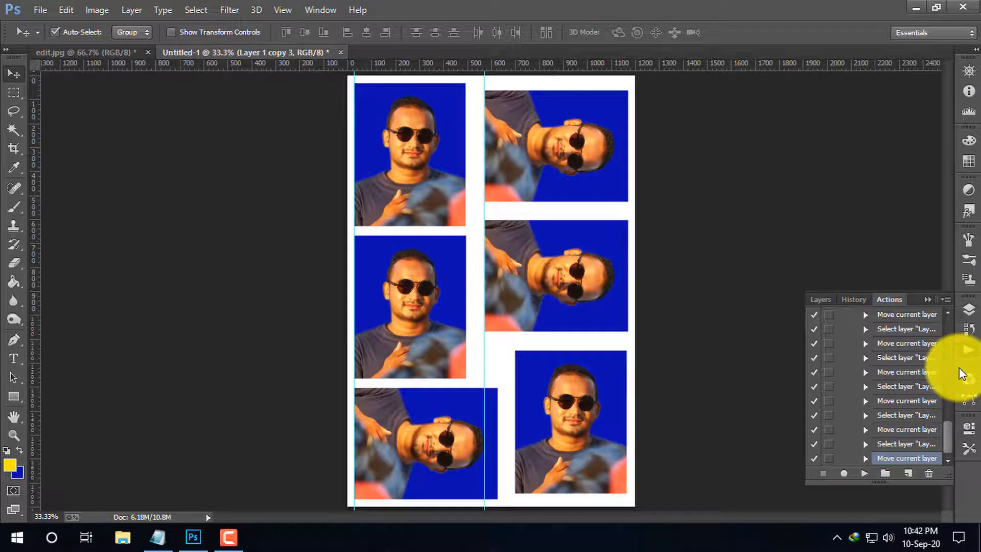
scroll(858, 394, "up", 3)
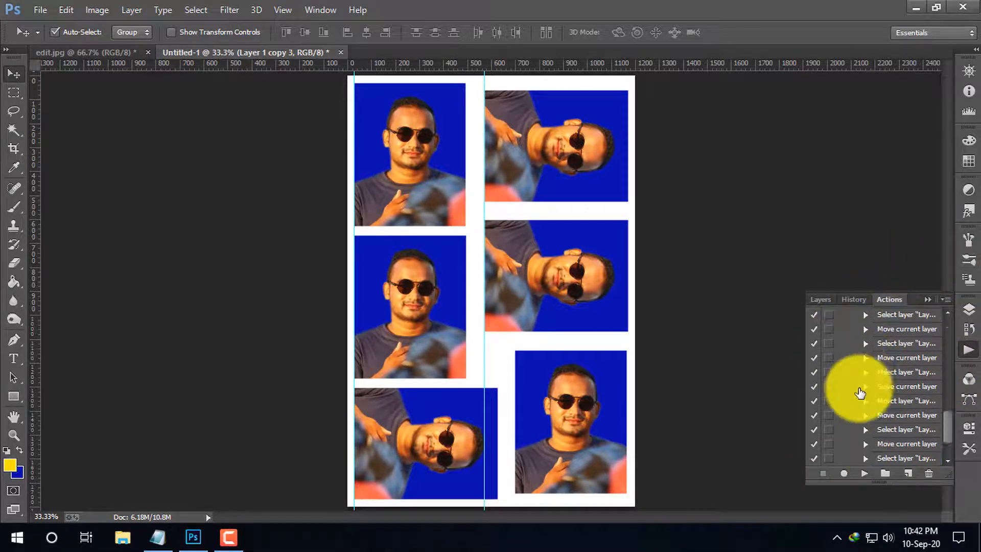
Step: Undock the Untitled-1 document into a floating window and cancel closing it
left_click_drag(277, 49, 340, 119)
left_click(403, 115)
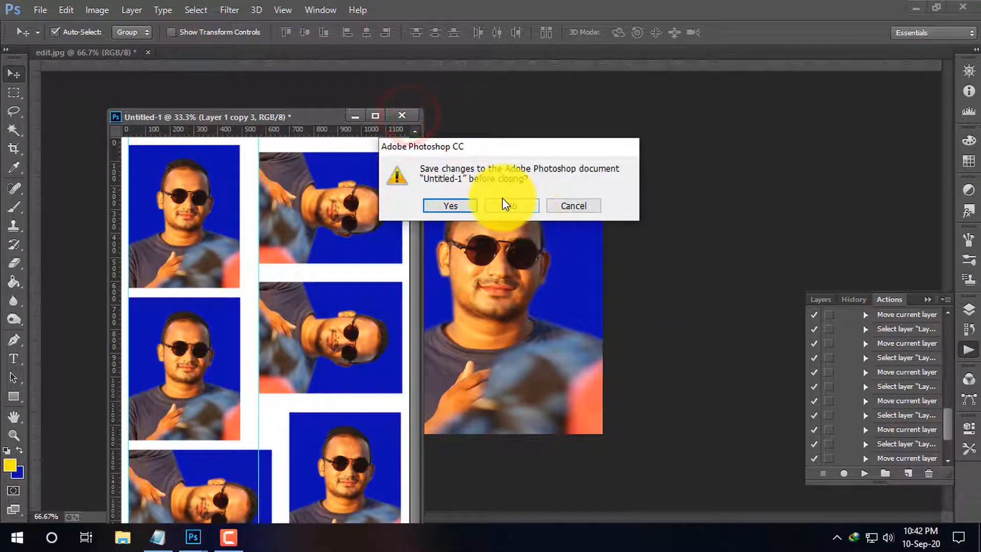
left_click(583, 210)
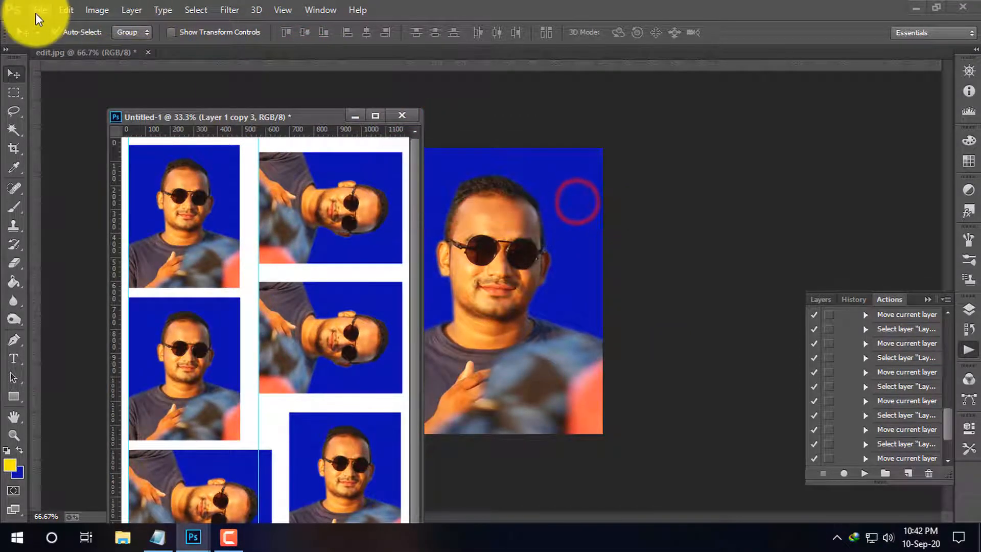
Step: Start saving the Untitled-1 photo layout into the photos folder with JPEG as the file format
left_click(36, 13)
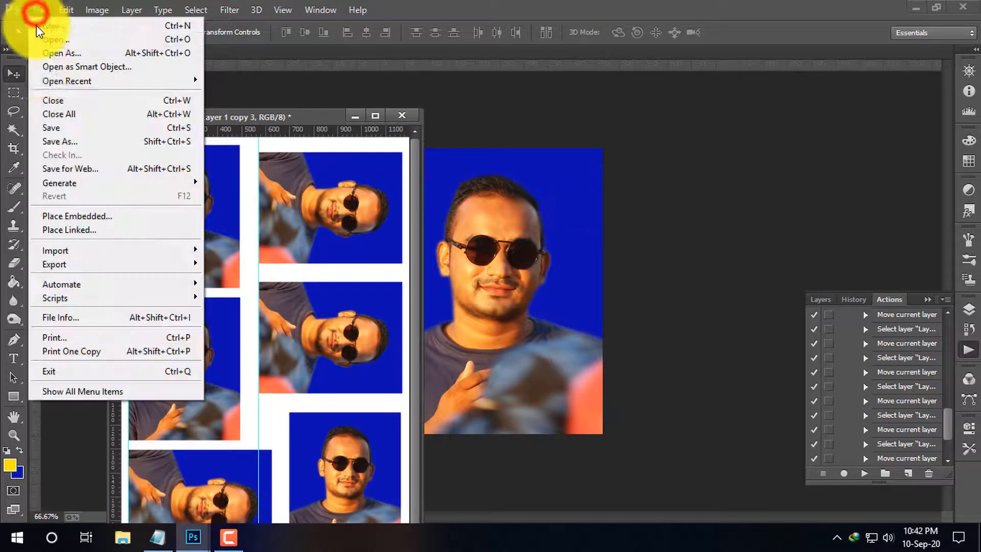
left_click(113, 250)
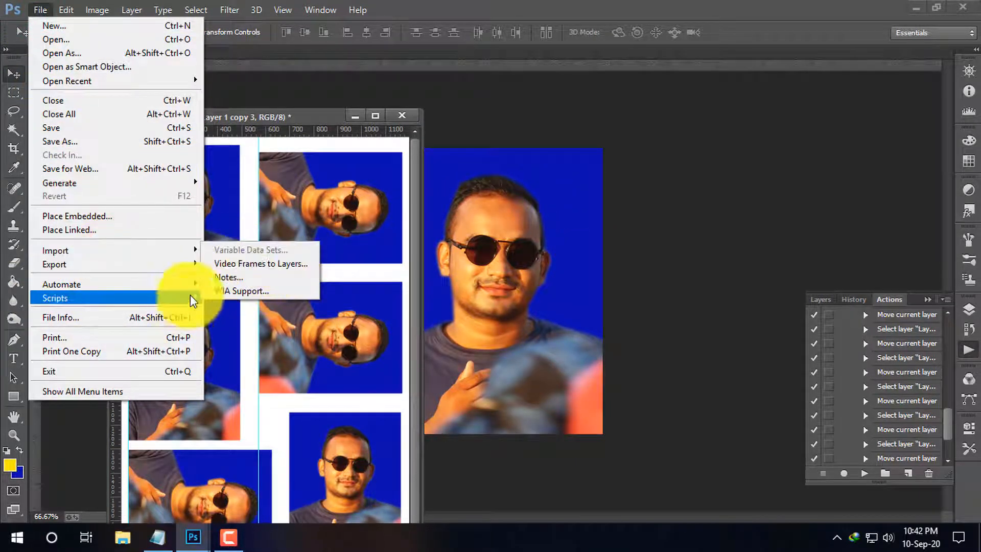
mouse_move(123, 264)
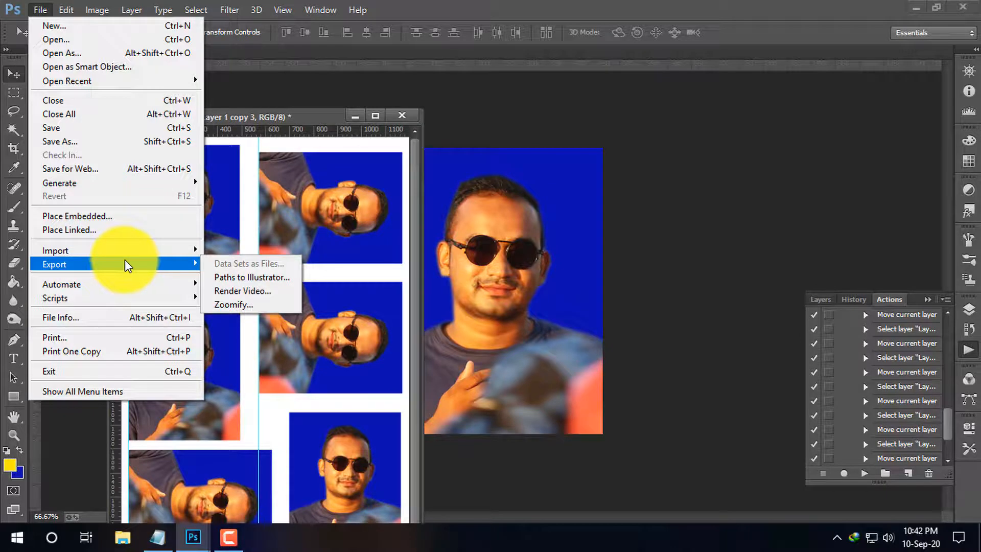
left_click(142, 250)
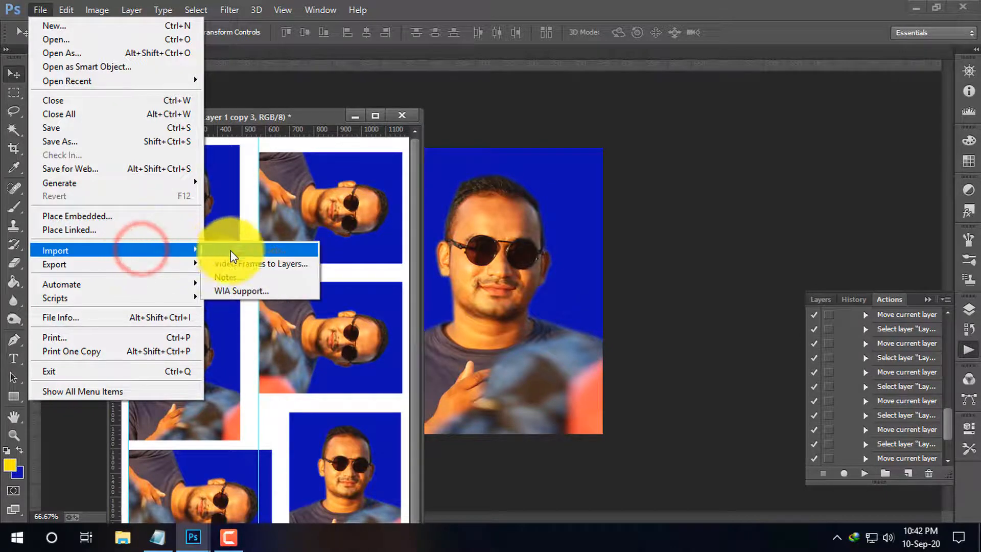
left_click(64, 127)
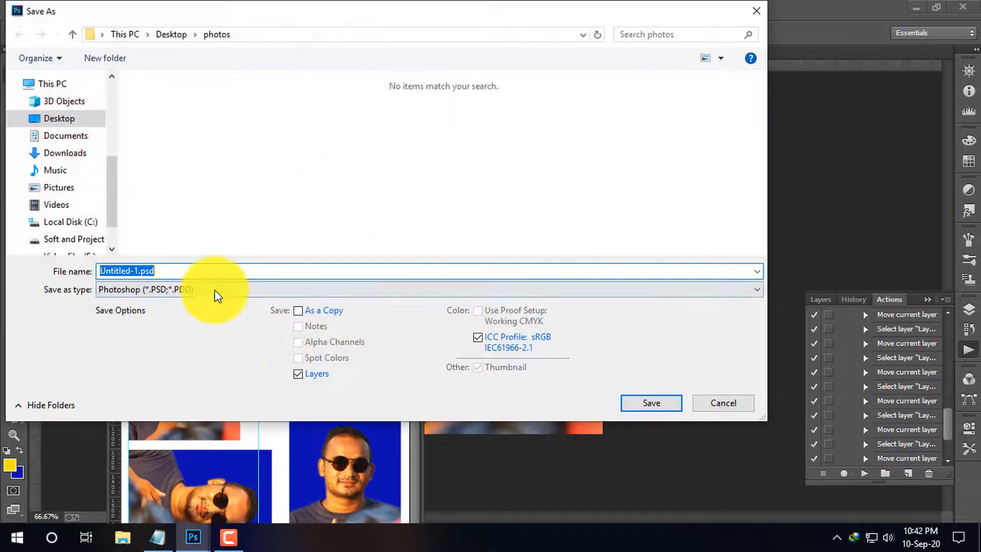
left_click(215, 289)
left_click(189, 402)
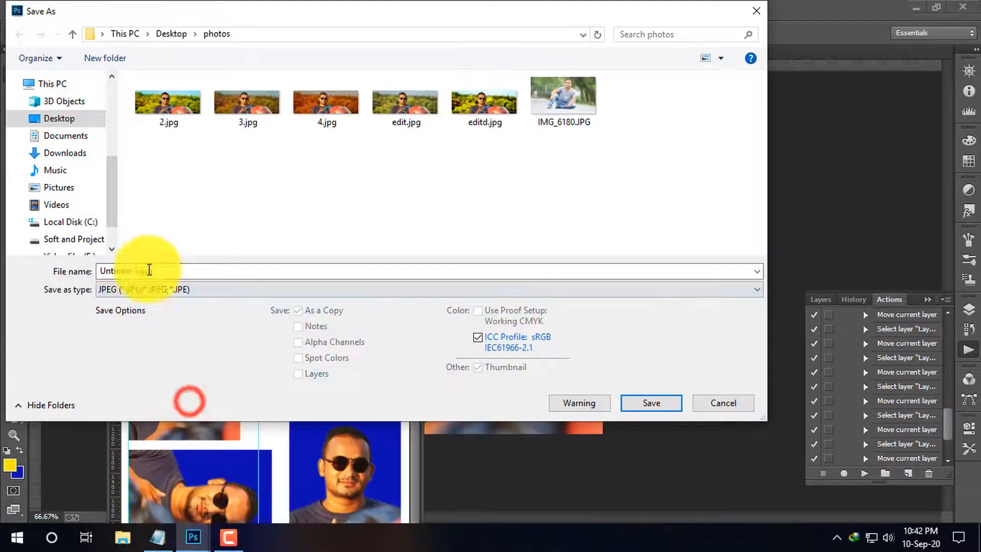
Step: Save the JPEG as 23232 at Maximum quality 12, and close the Untitled-1 document without saving changes
double_click(170, 269)
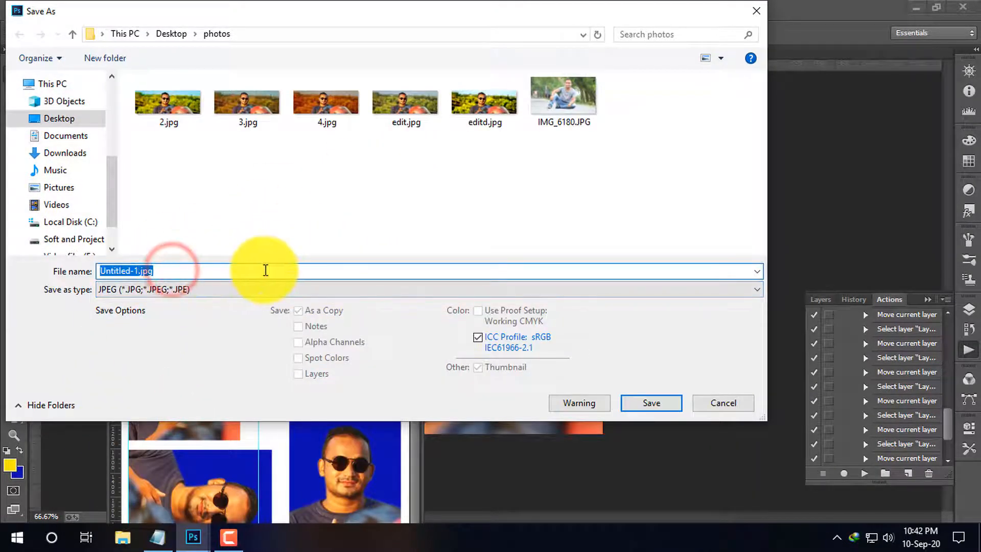
type("1")
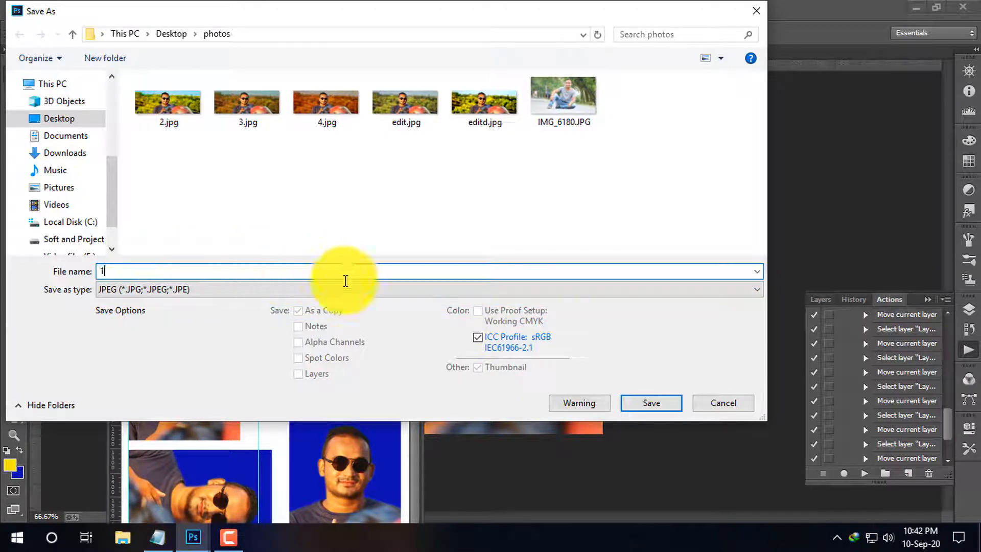
left_click(658, 406)
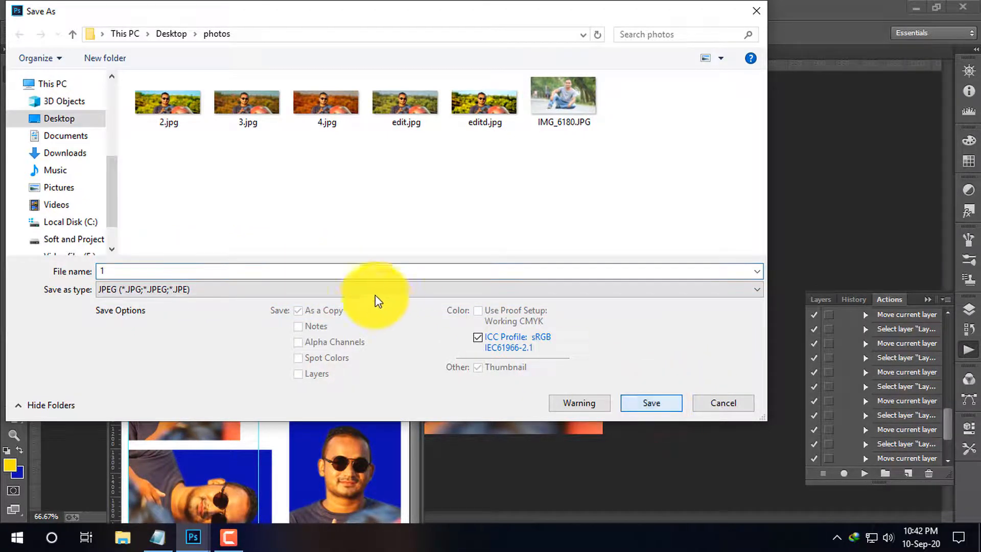
double_click(131, 269)
type("23232")
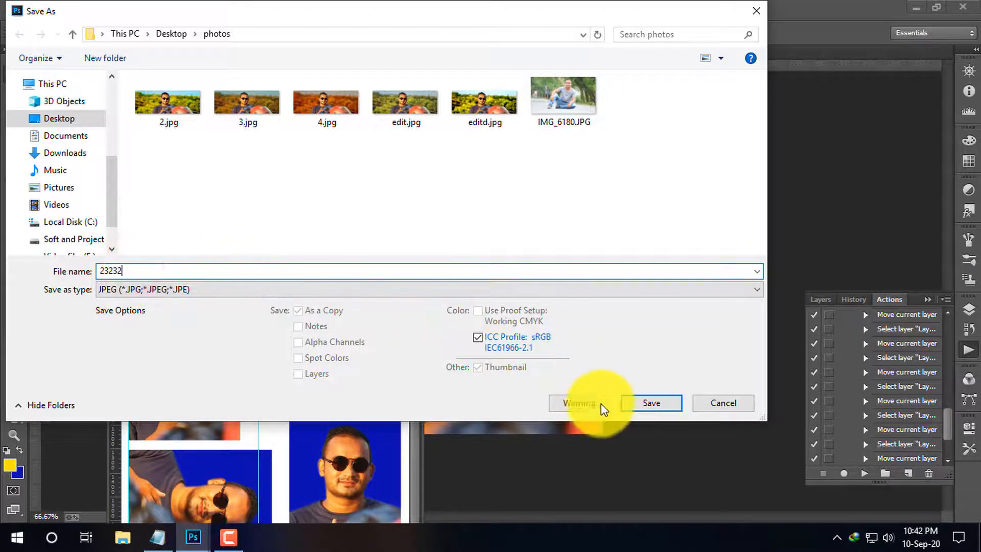
left_click(657, 404)
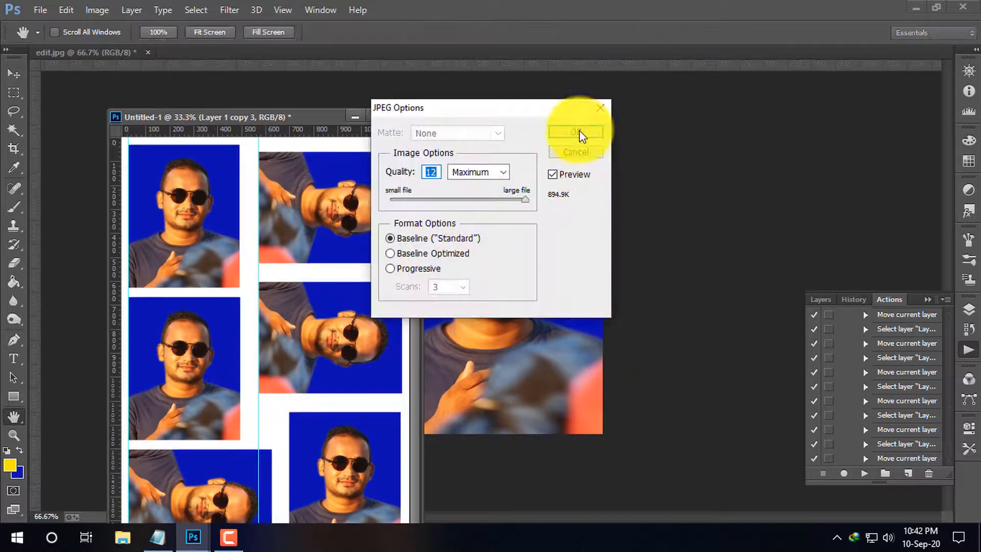
left_click(577, 132)
left_click(403, 116)
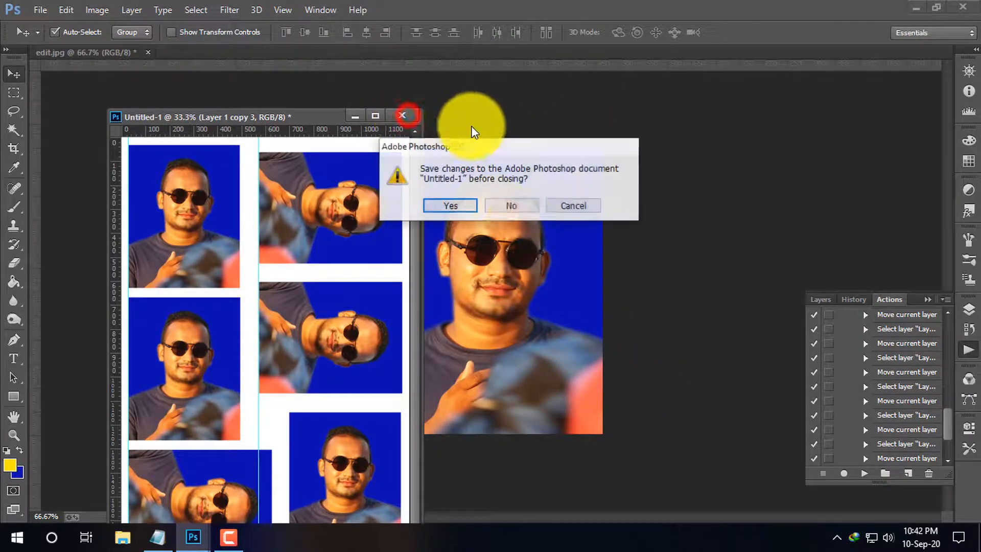
left_click(518, 206)
Step: Open 23232.jpg from the desktop's photos folder in the photo viewer and examine the portrait layout up close and as a whole
left_click(909, 6)
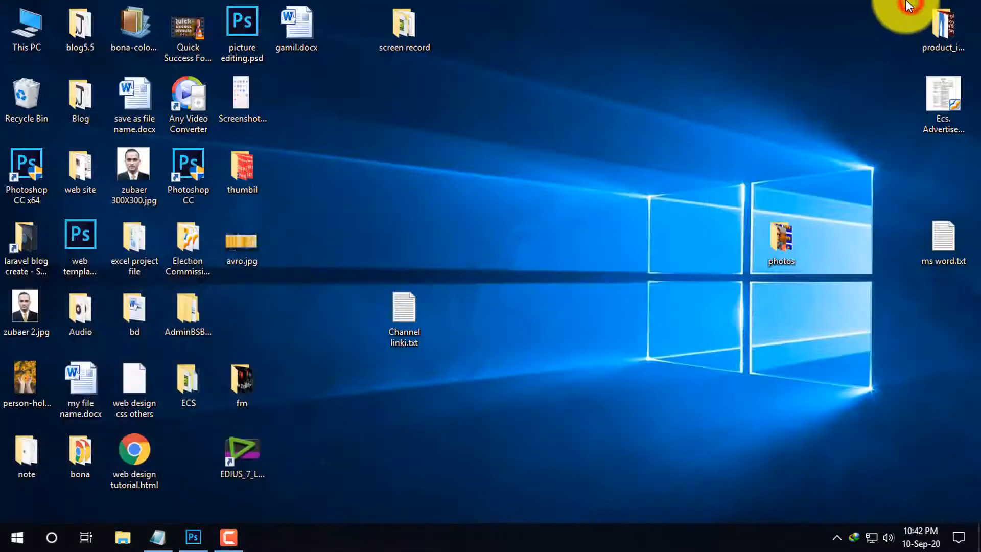
double_click(782, 240)
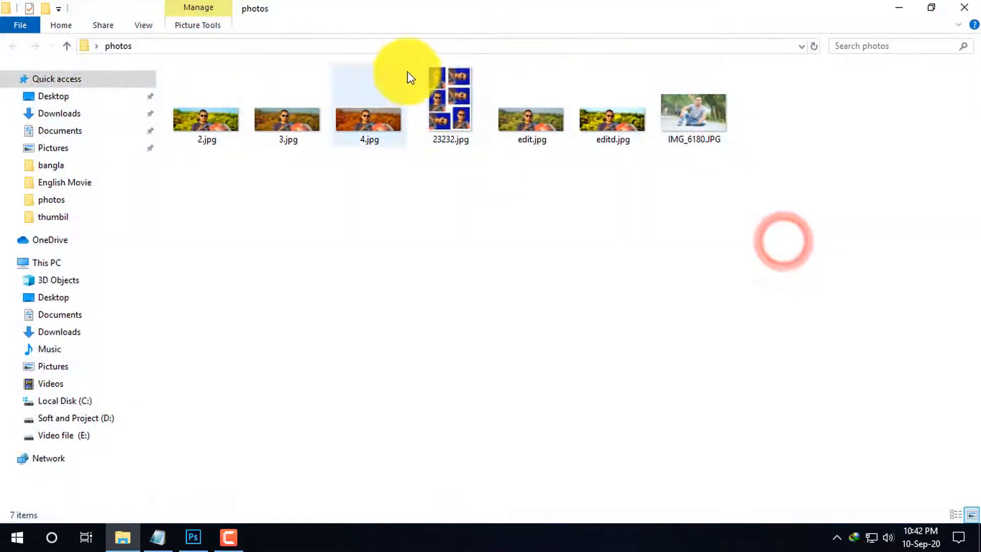
left_click(434, 85)
double_click(434, 85)
scroll(536, 262, "up", 3)
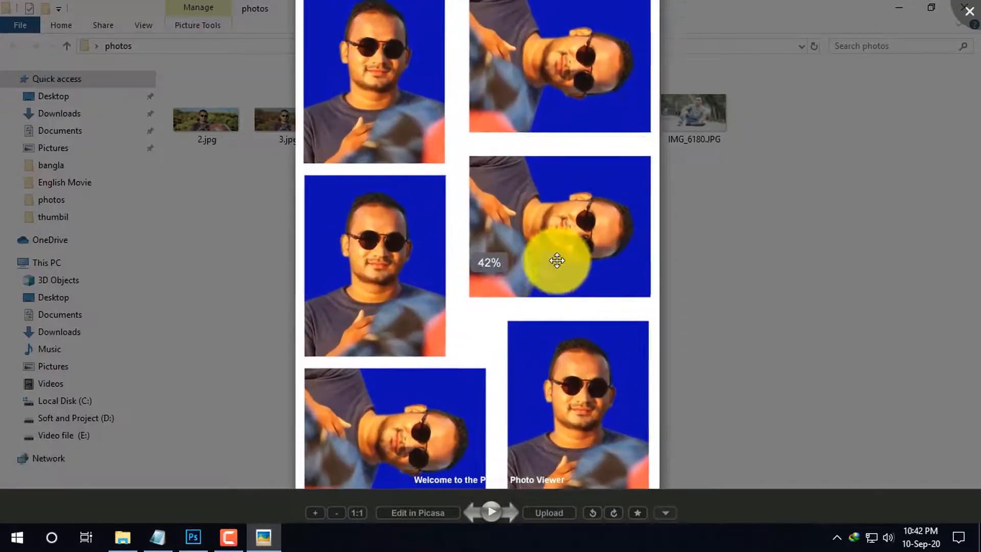
scroll(558, 259, "down", 3)
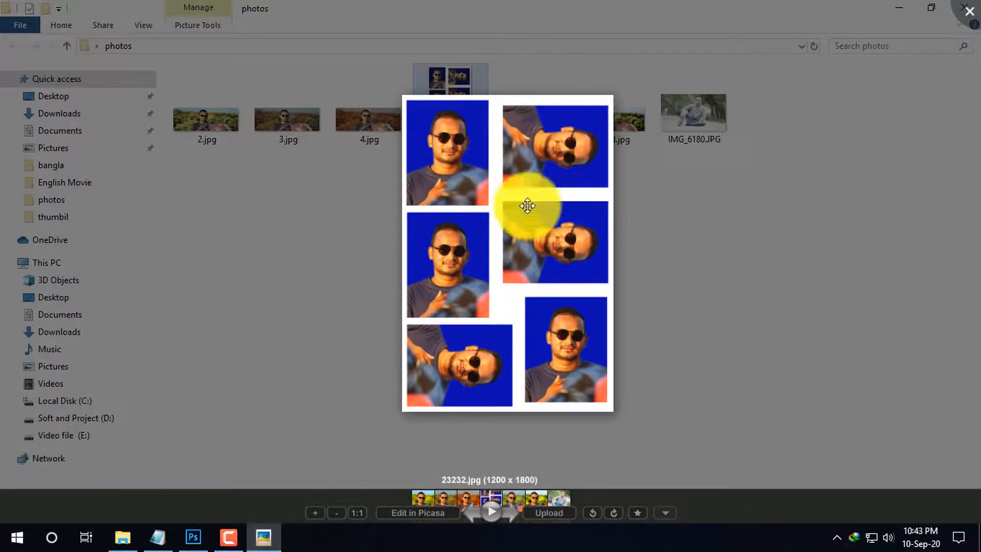
scroll(464, 179, "up", 2)
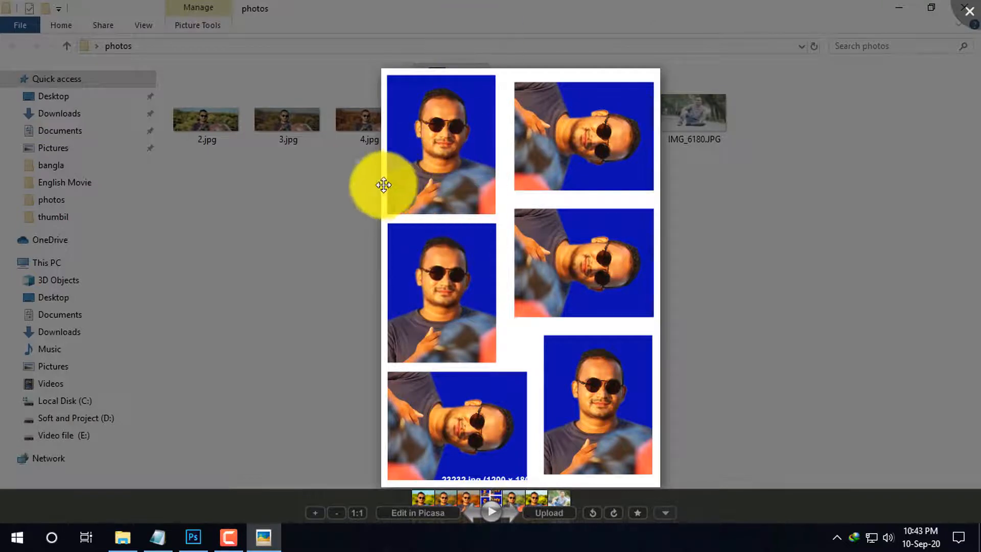
scroll(387, 149, "up", 4)
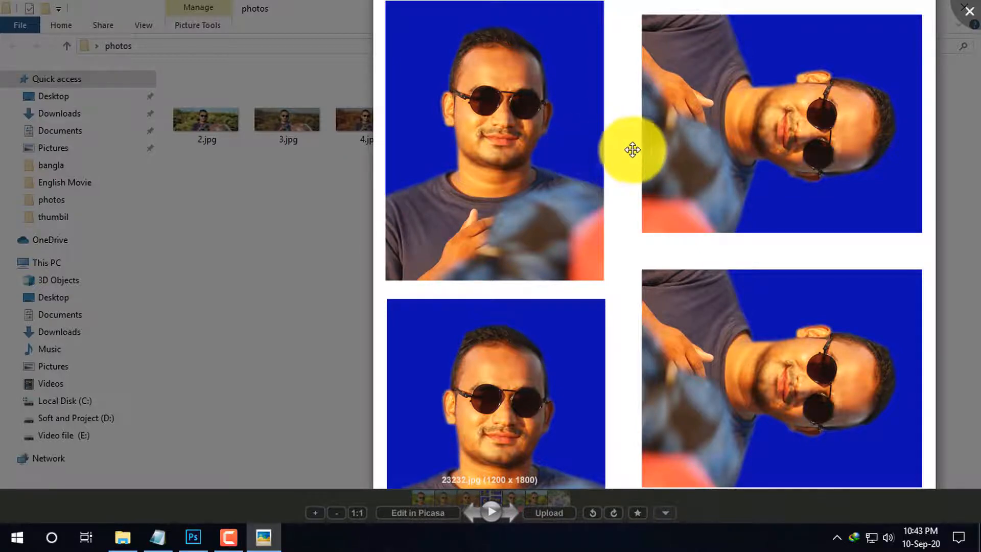
left_click(969, 11)
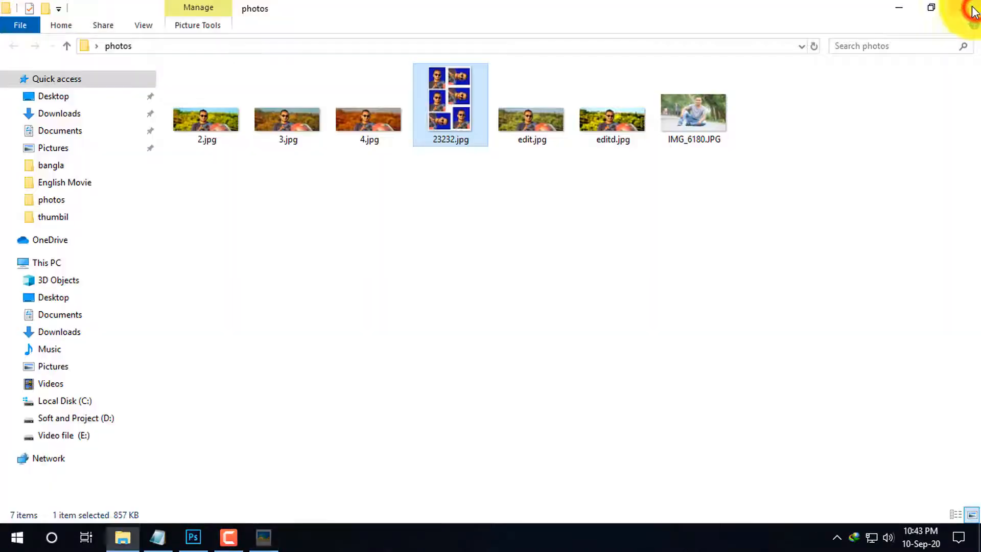
double_click(436, 82)
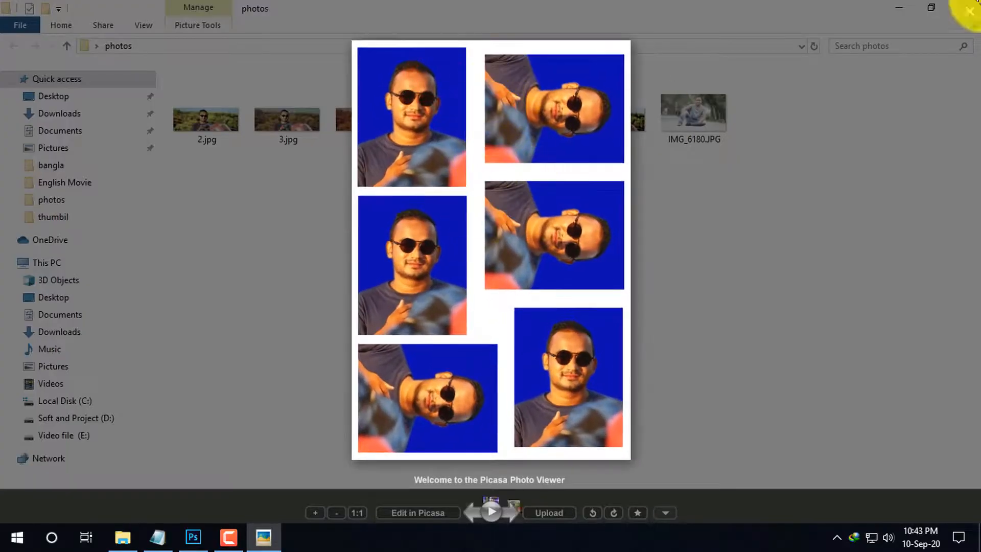
left_click(969, 11)
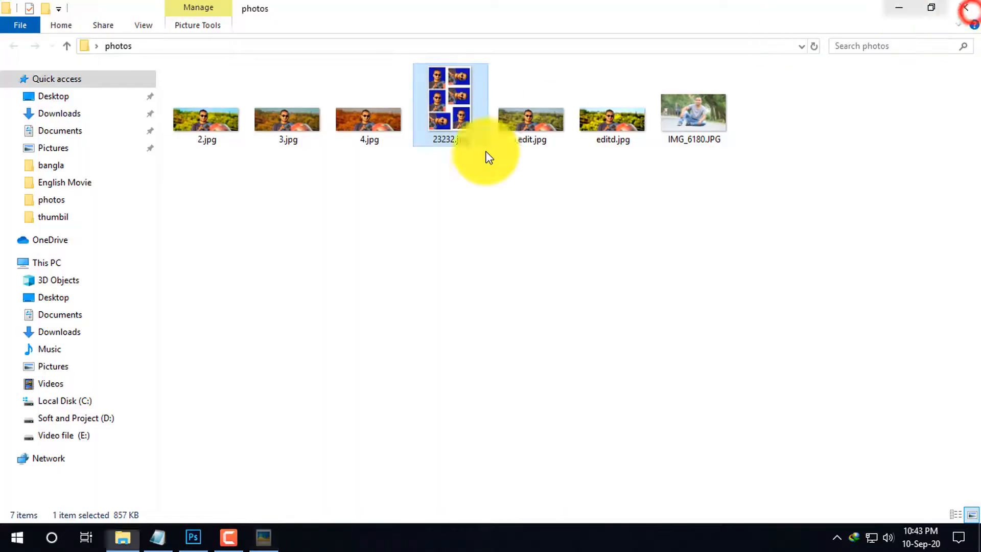
left_click(621, 313)
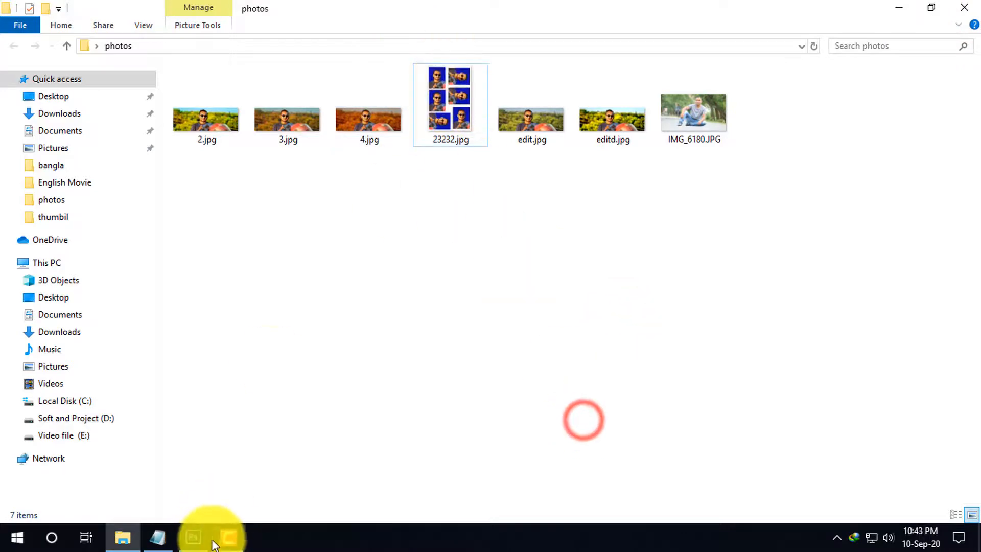
Step: Switch back to Photoshop and review the passport size action set, collapsing and re-expanding it
left_click(193, 536)
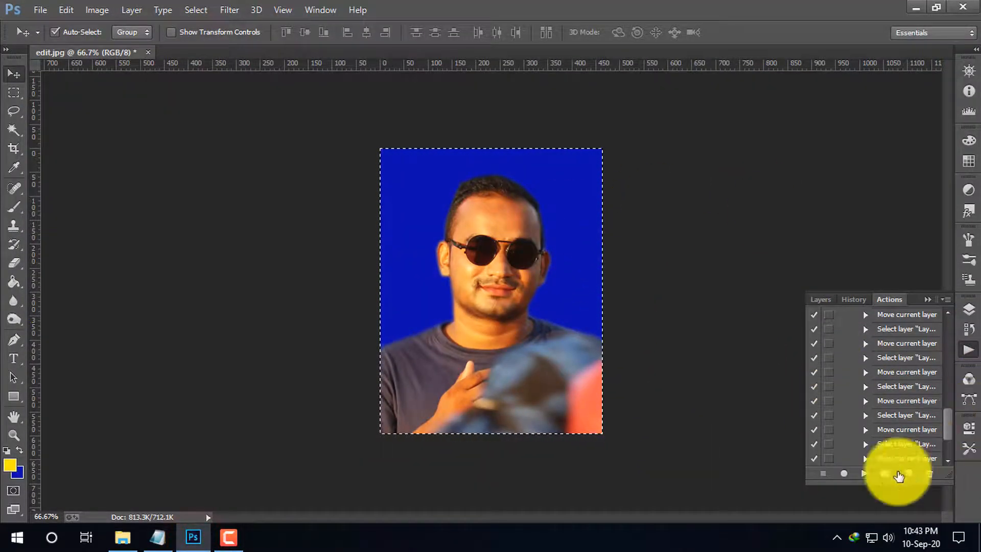
scroll(891, 362, "up", 3)
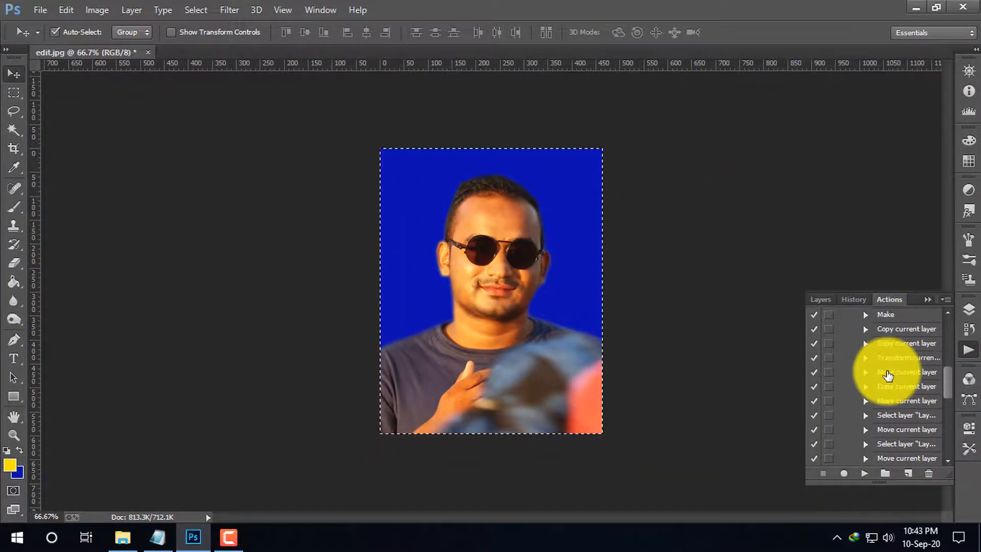
scroll(887, 376, "up", 4)
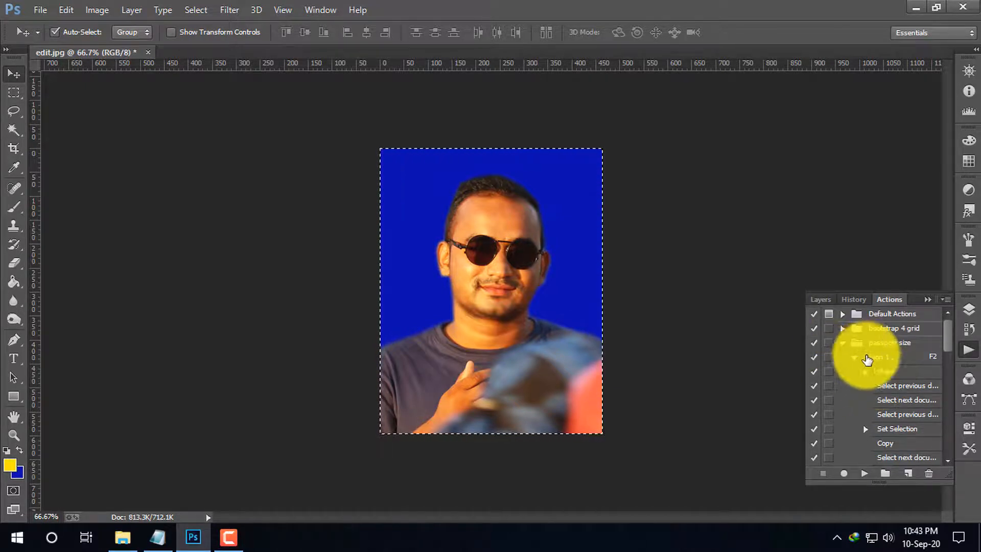
left_click(841, 342)
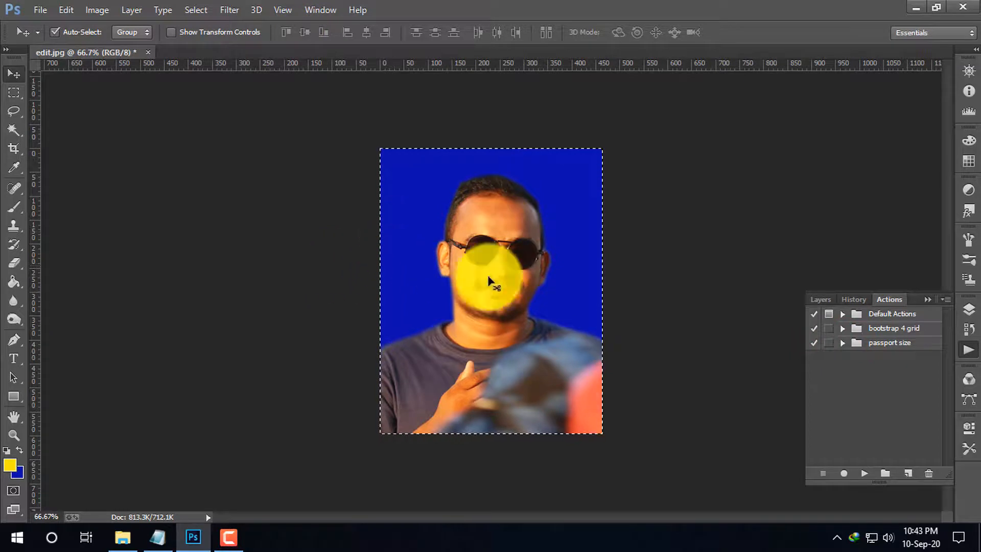
left_click(842, 343)
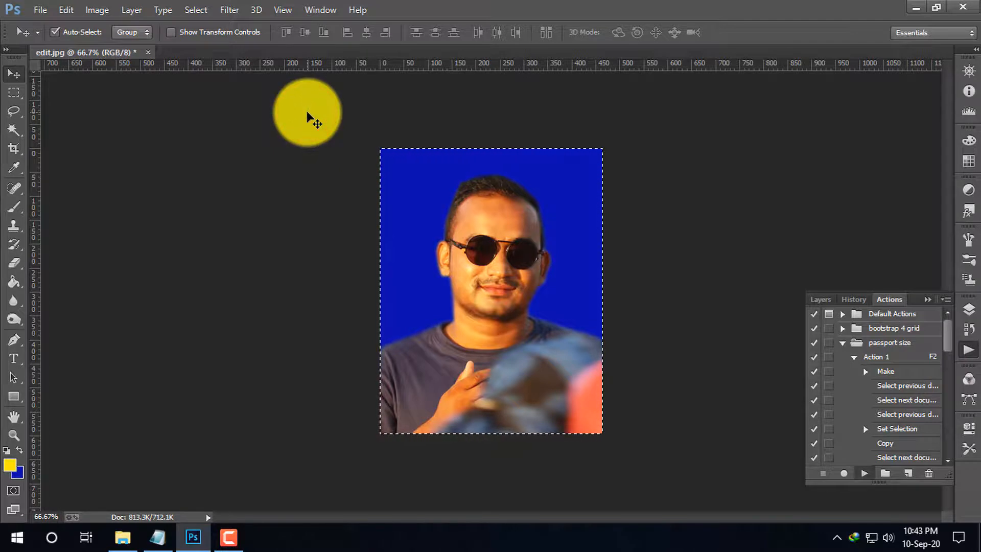
Step: Run Action 1 from the passport size set on edit.jpg and shift the generated document window to show the whole page
key("F2")
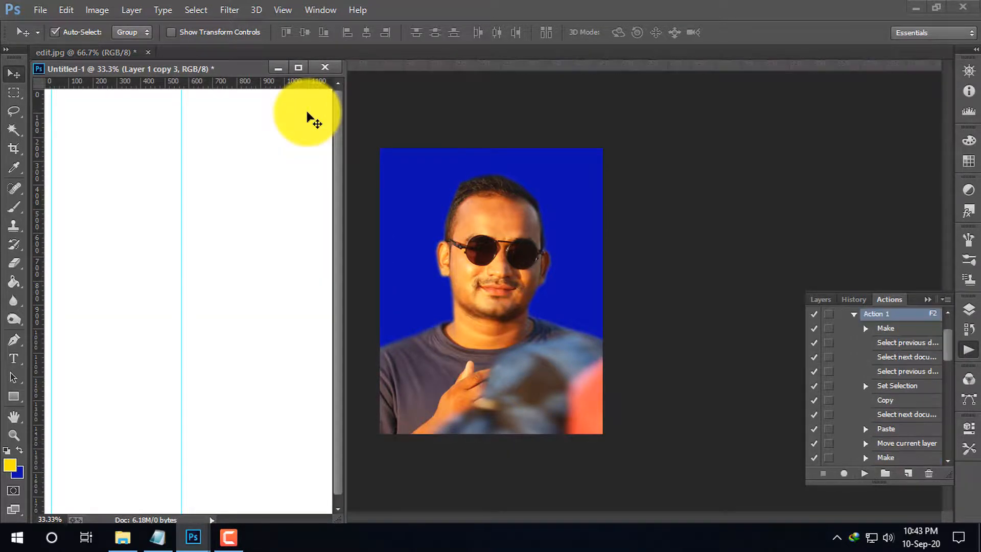
left_click_drag(199, 71, 334, 69)
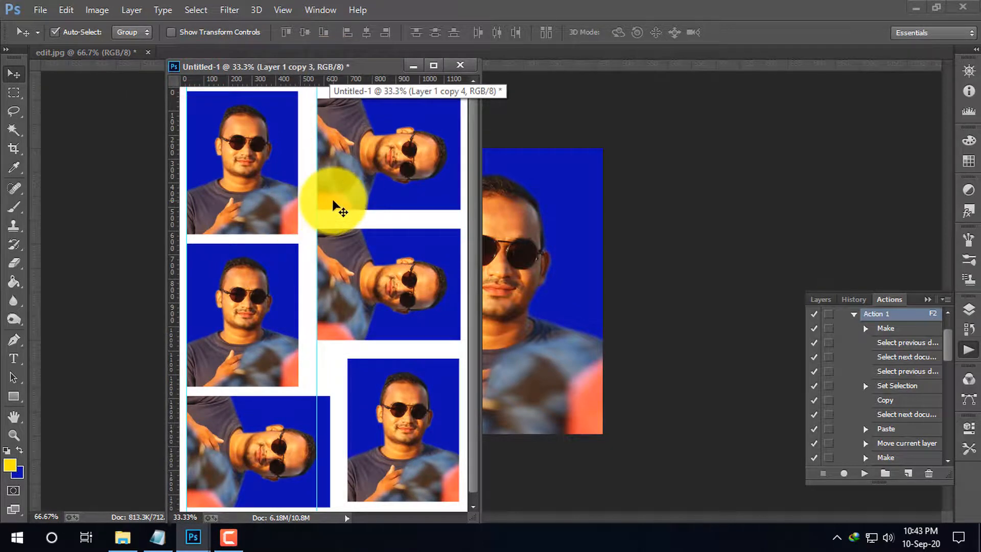
key("ctrl+minus")
key("ctrl+minus")
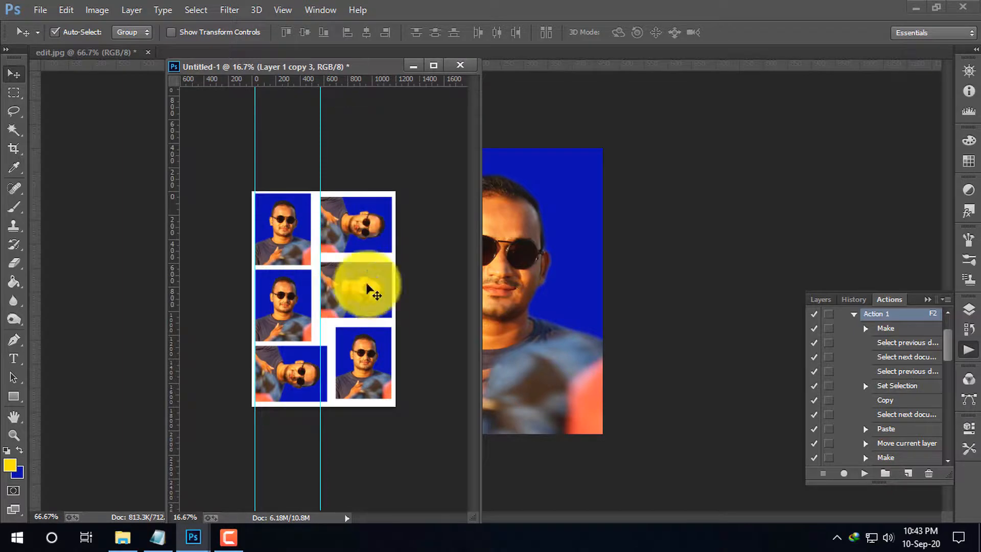
Step: Save the generated layout as Untitled-1.jpg in JPEG format at Maximum quality in the photos folder, and close the document without saving changes
left_click(41, 9)
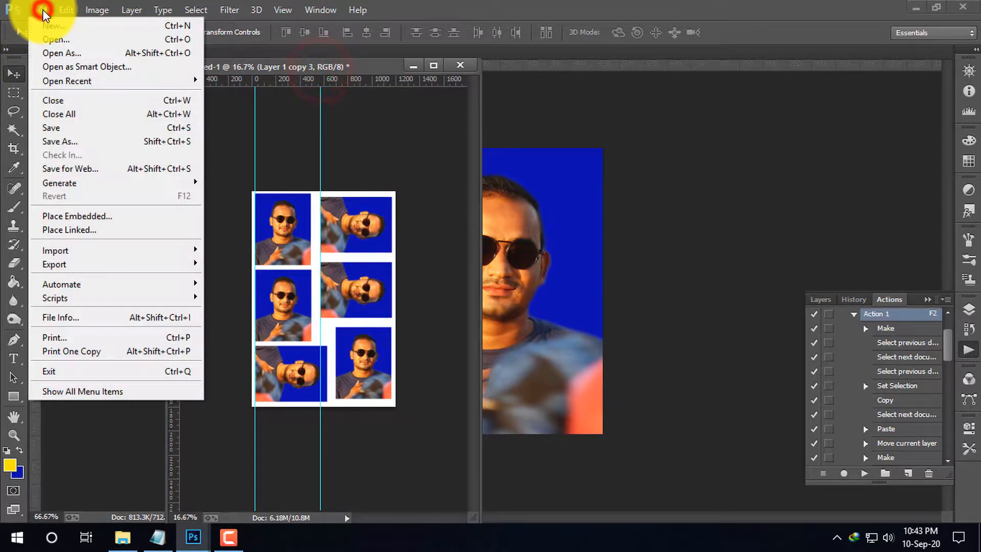
left_click(71, 133)
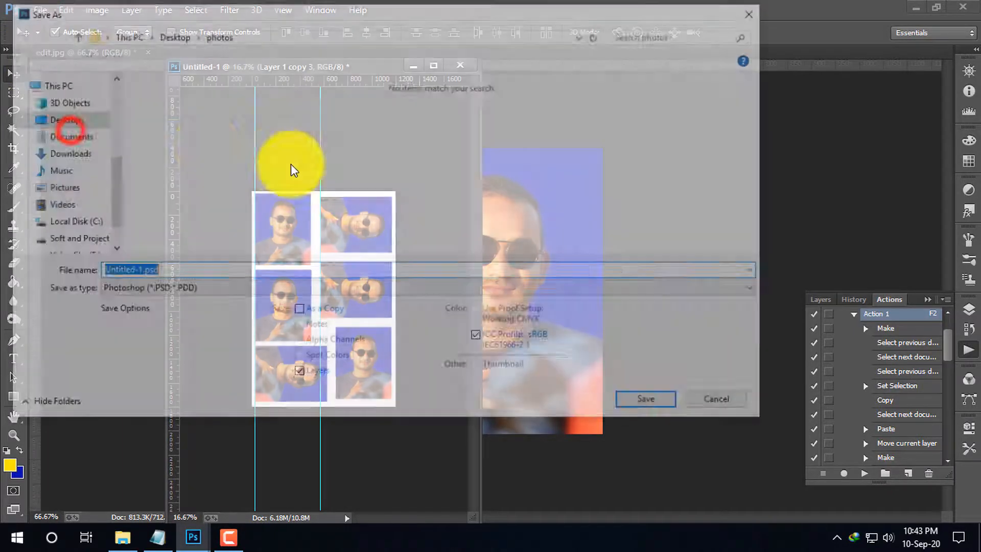
left_click(233, 291)
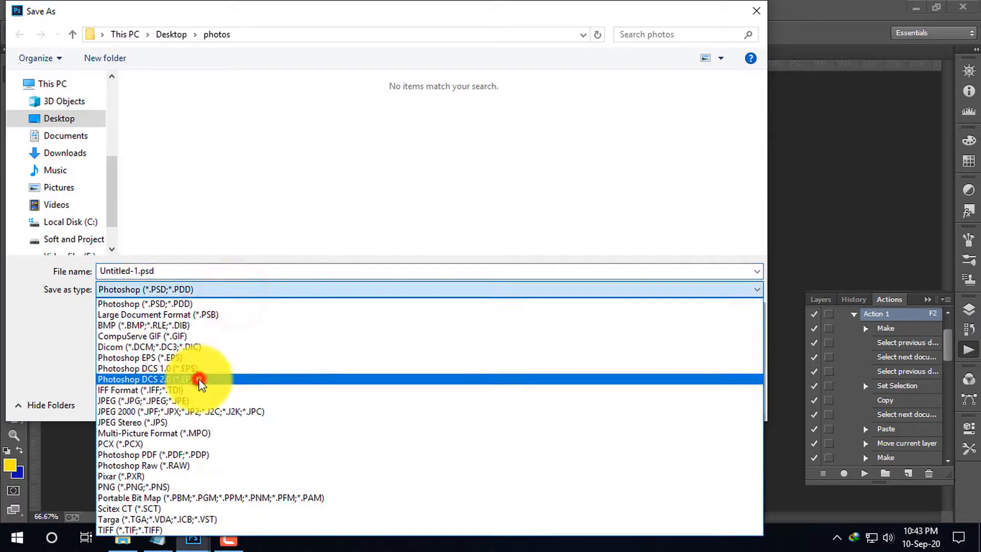
left_click(193, 400)
left_click(343, 291)
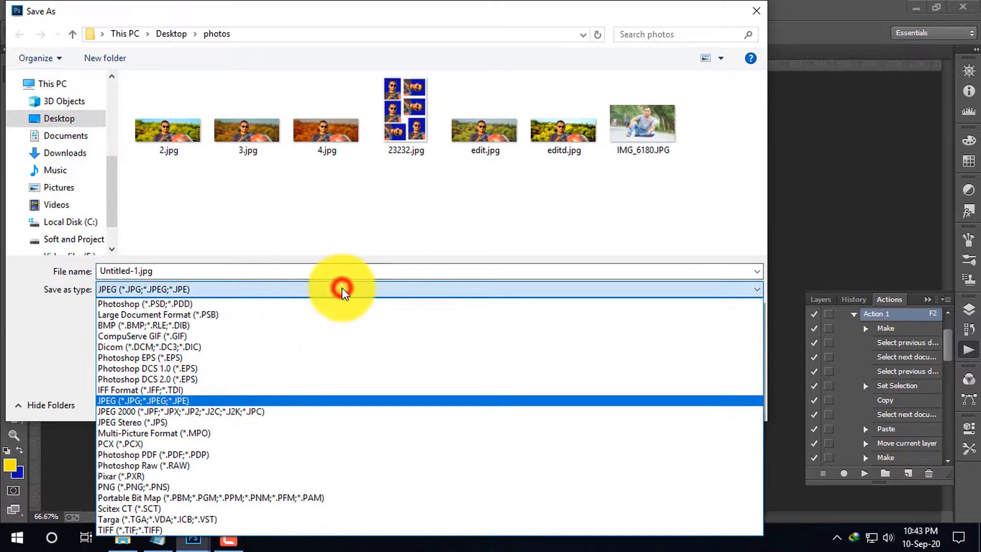
left_click(259, 273)
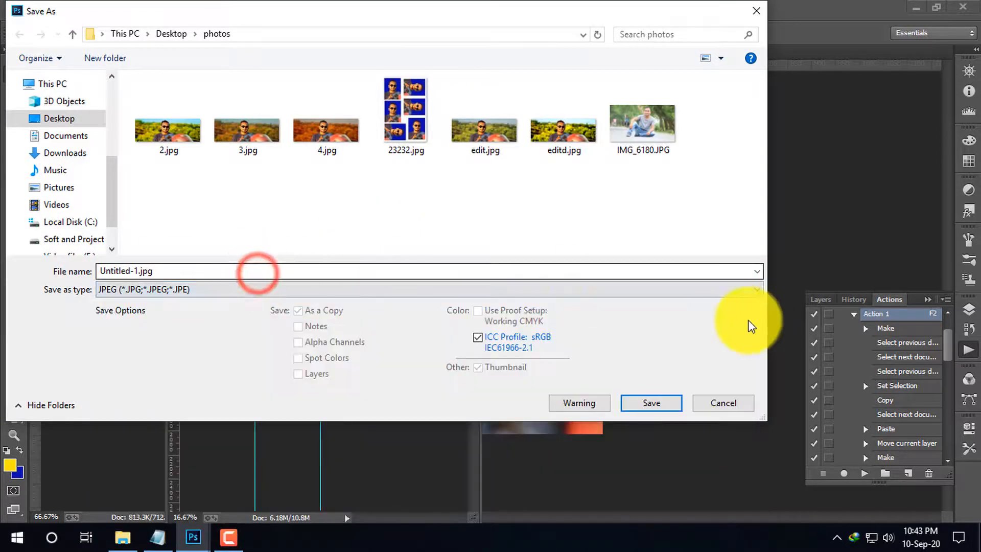
left_click(654, 407)
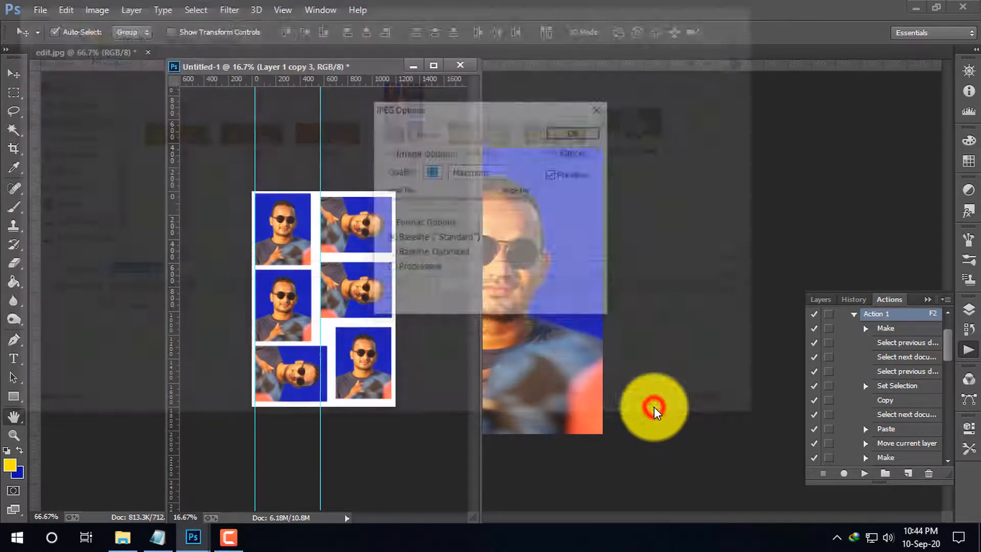
left_click(573, 133)
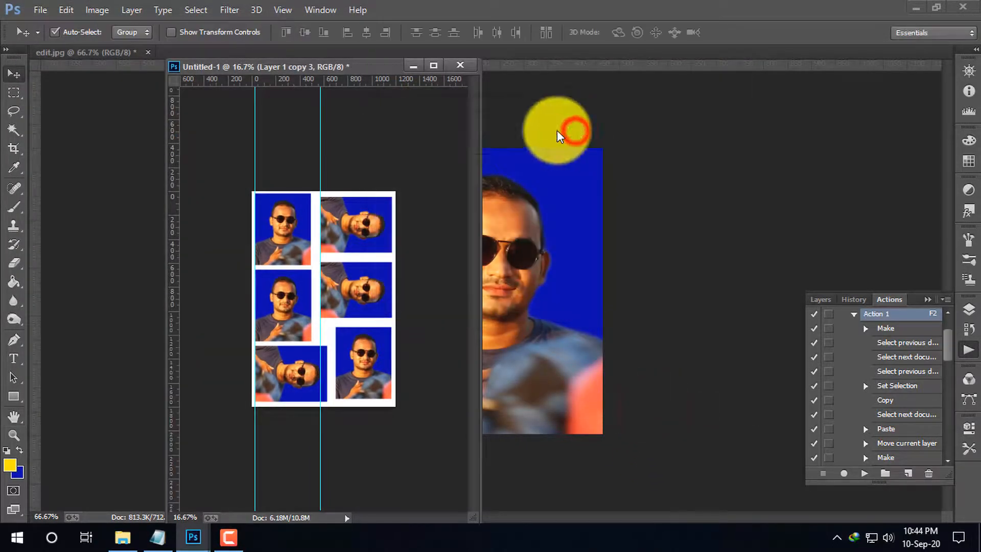
left_click(459, 66)
left_click(518, 206)
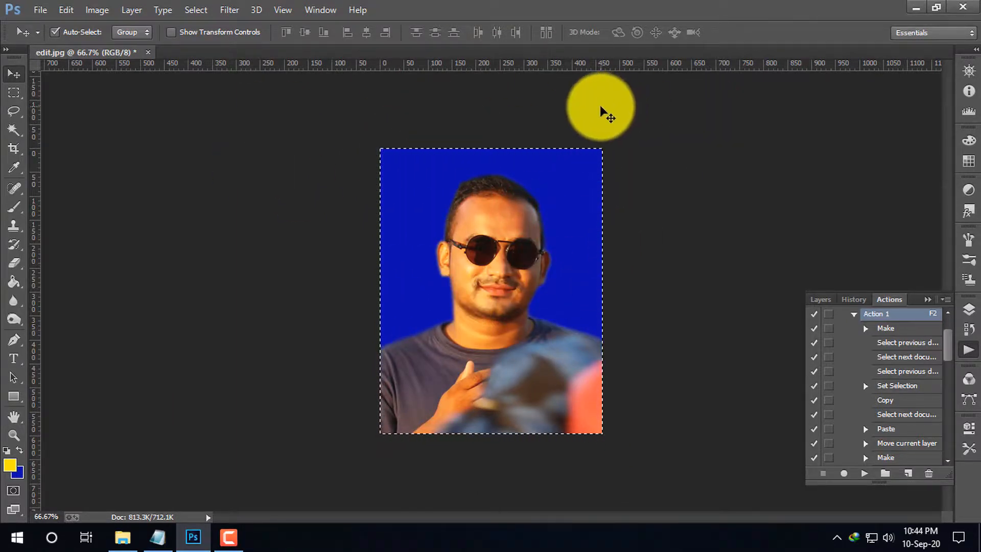
Step: Run the passport size action on edit.jpg once more and close the generated document without saving it
key("F2")
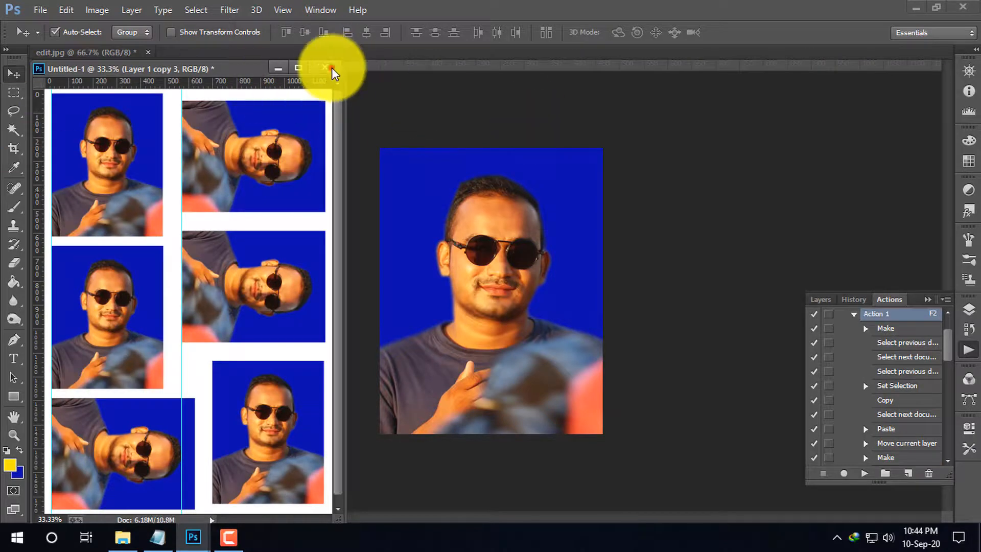
left_click(332, 68)
left_click(517, 206)
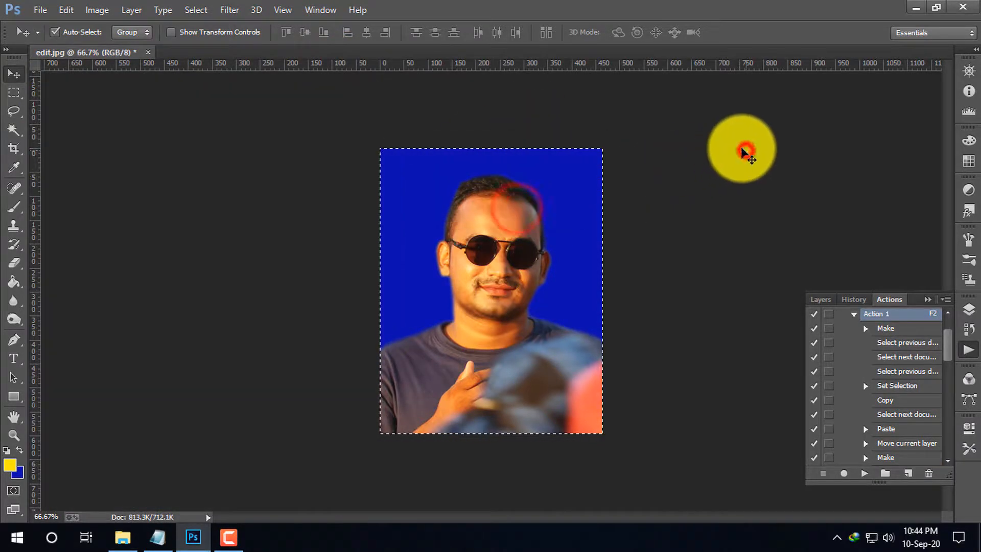
Step: Collapse the recorded commands of Action 1 in the passport size set
left_click(819, 303)
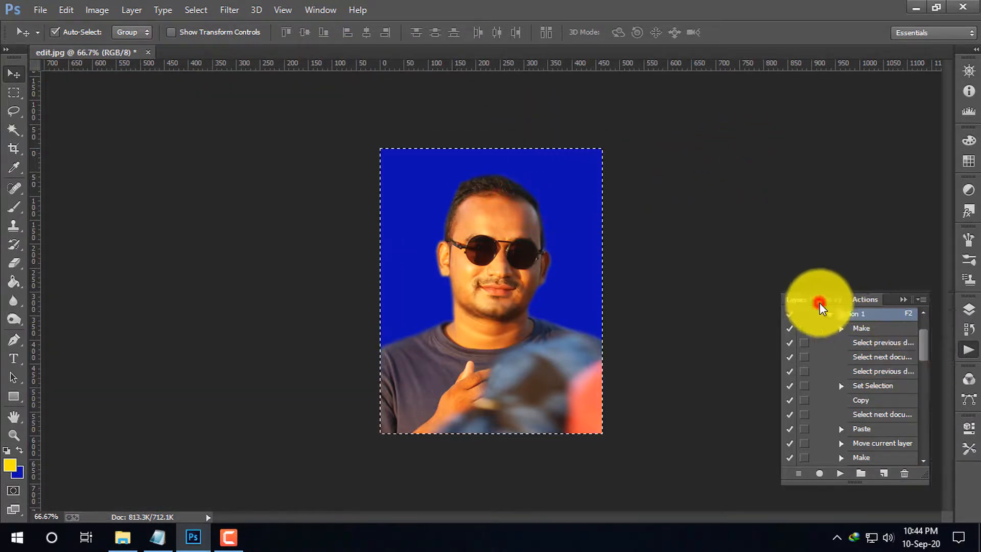
left_click(872, 299)
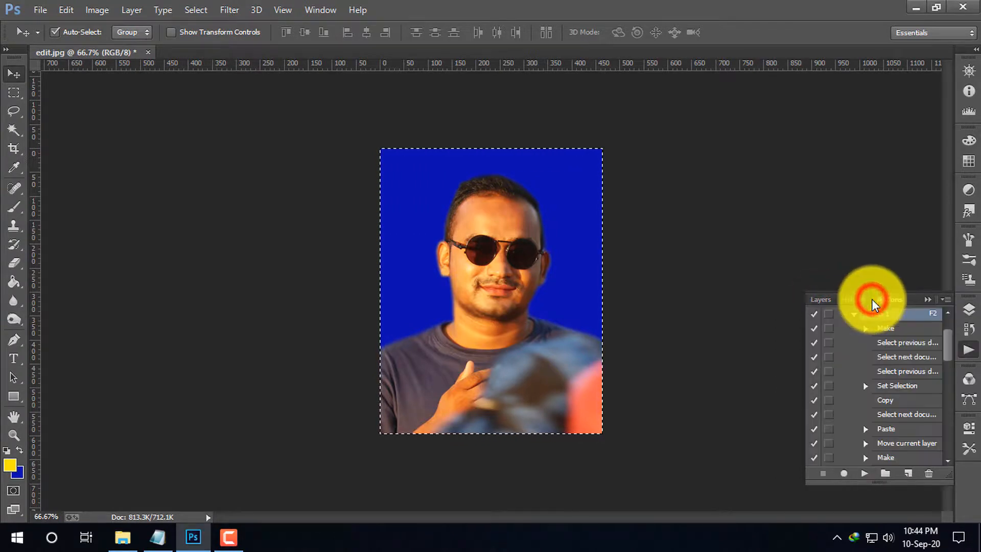
left_click(853, 316)
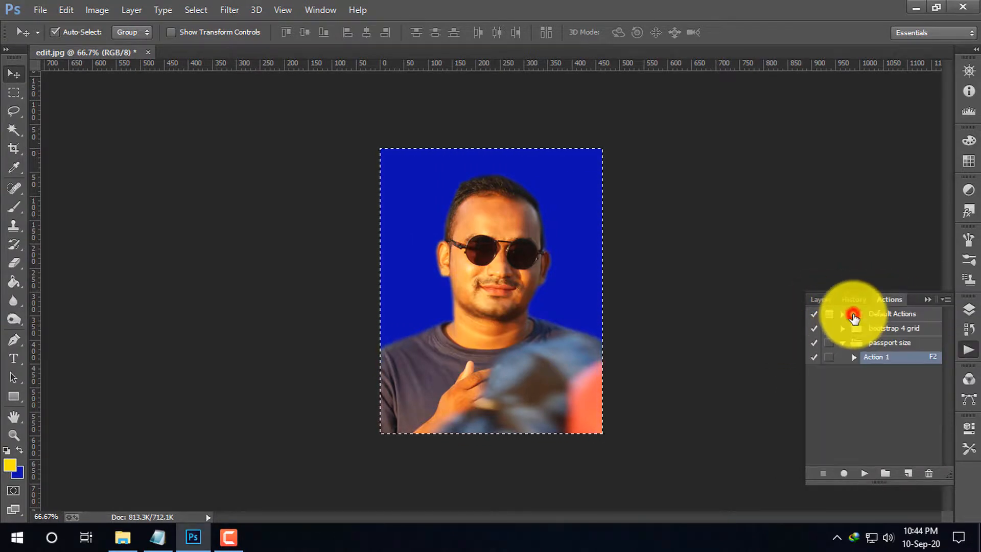
left_click(226, 541)
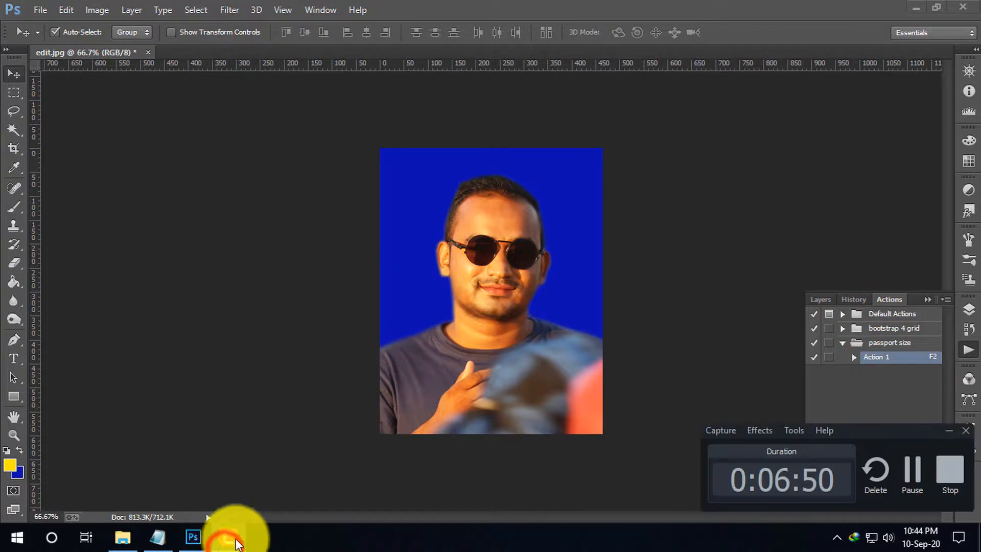